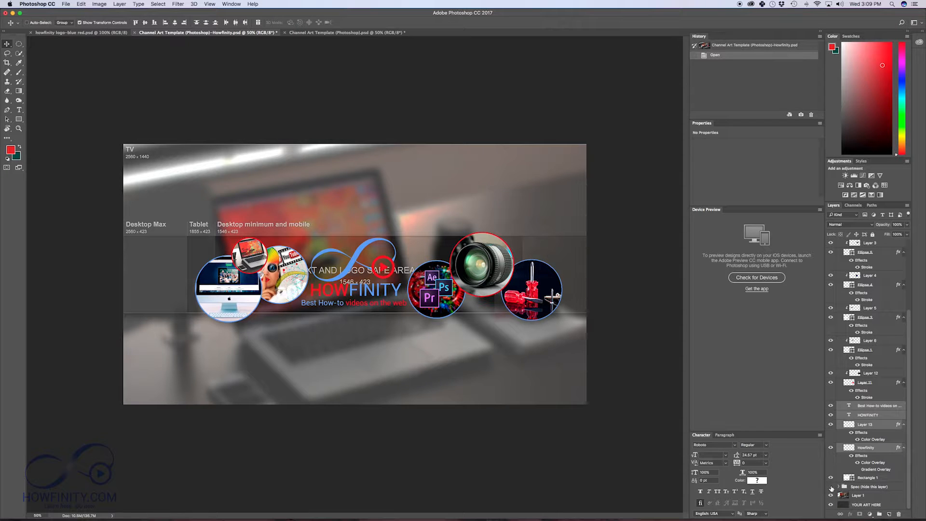
Step: Hide the Spec guide group in the Howfinity channel art and switch to the blank channel art template
click(830, 487)
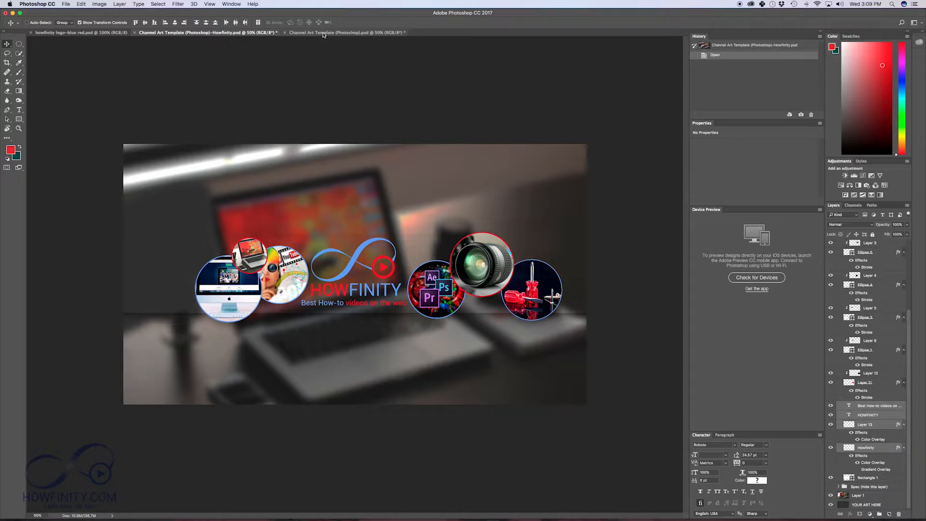
click(323, 33)
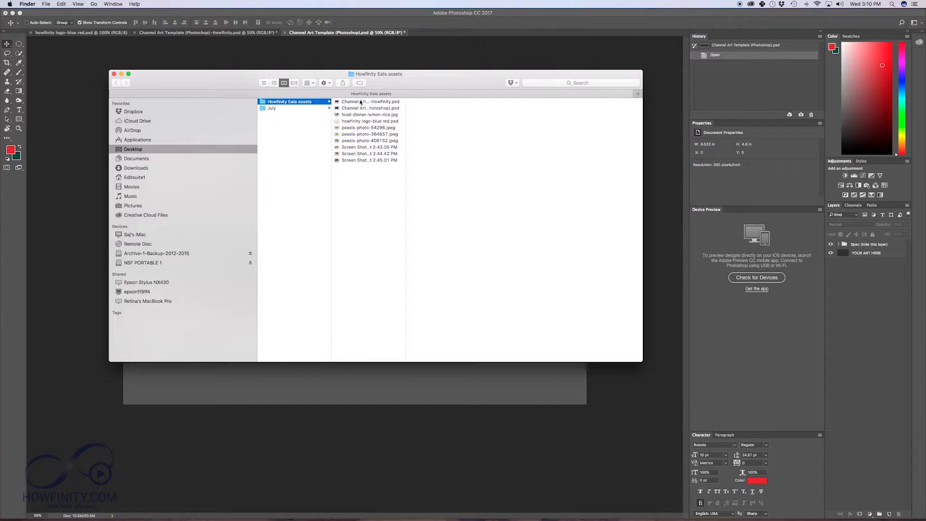
Step: Preview the finished channel art and the food images in Finder's Howfinity Eats assets folder at full size
click(380, 102)
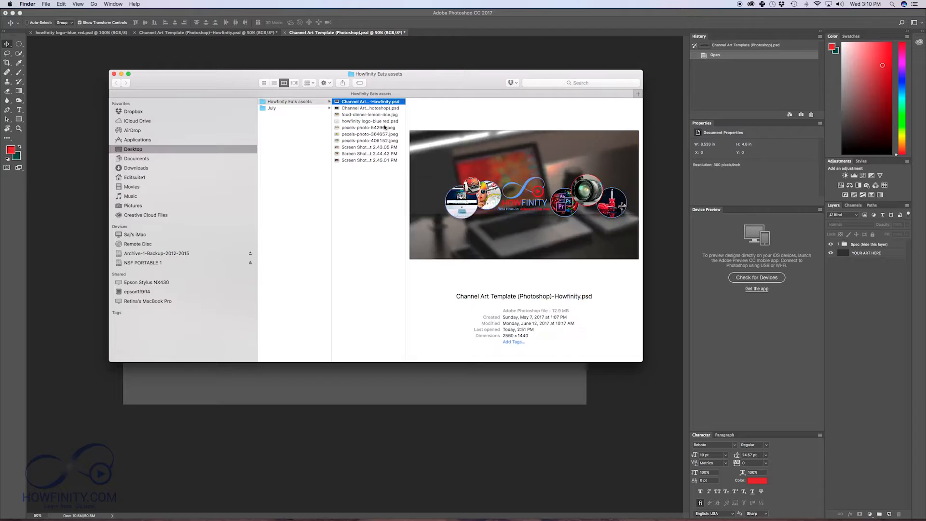
key(space)
key(Down)
key(Down)
key(Down)
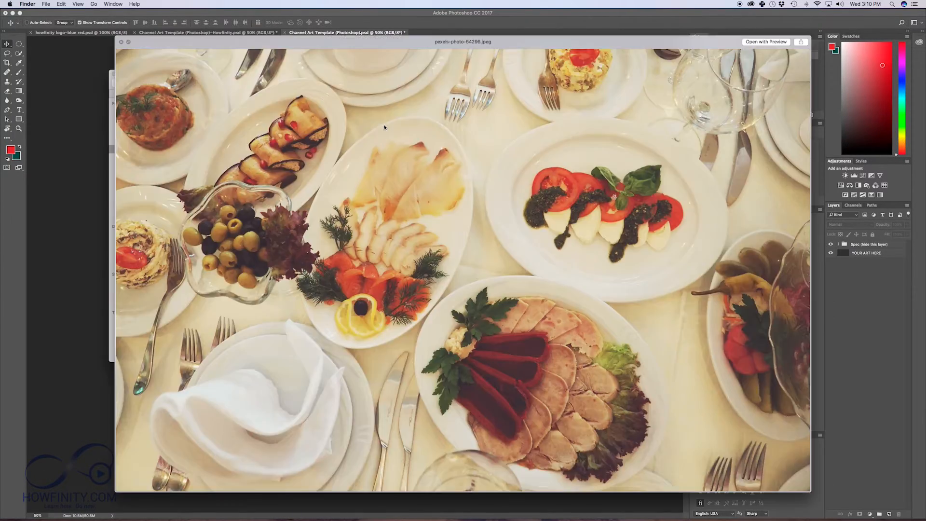
key(Down)
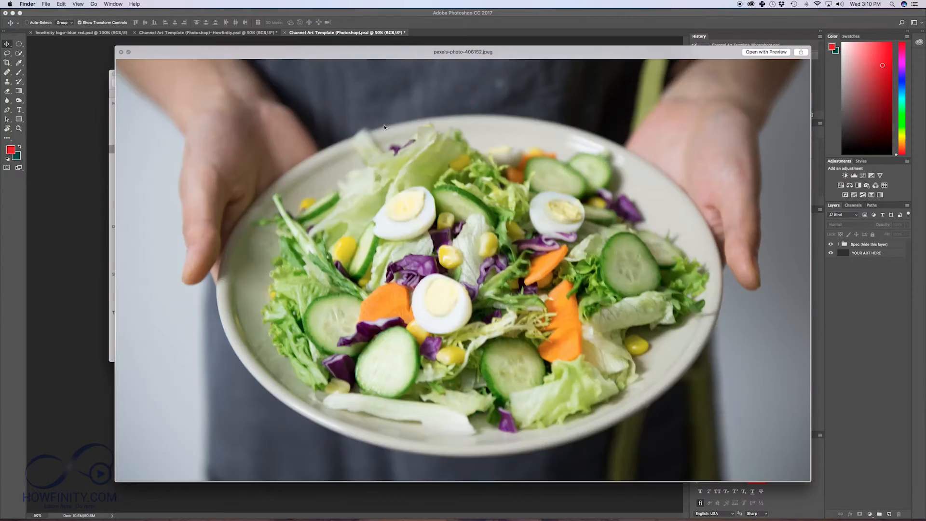
key(Down)
key(Down)
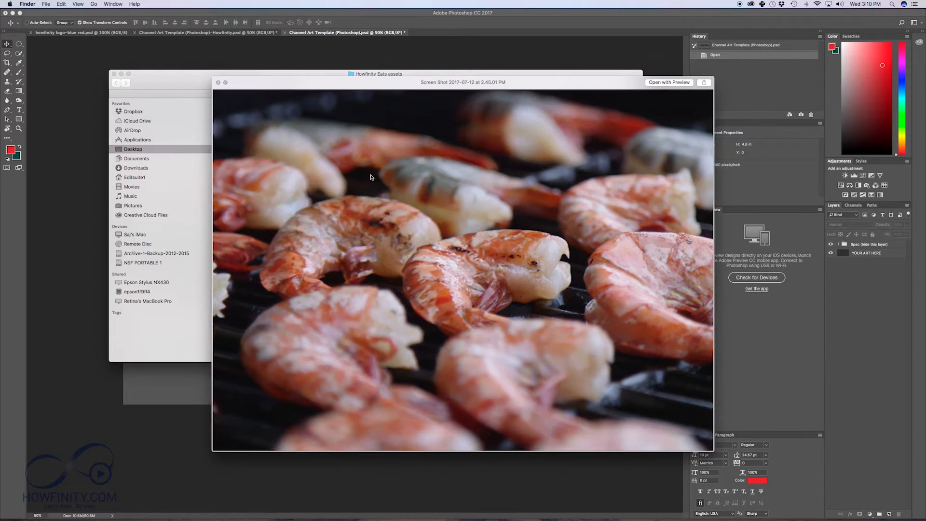
key(space)
Step: Switch to Premiere Pro, capture a screenshot of the Greek Chicken Pita frame, and return to Photoshop
key(super+Tab)
key(super+Tab)
key(super+Tab)
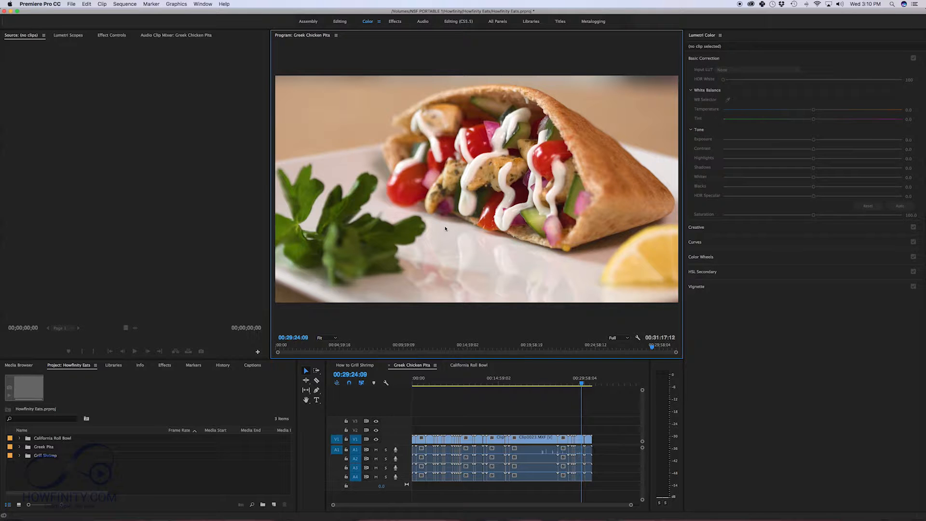
key(super+shift+4)
drag(302, 85, 675, 303)
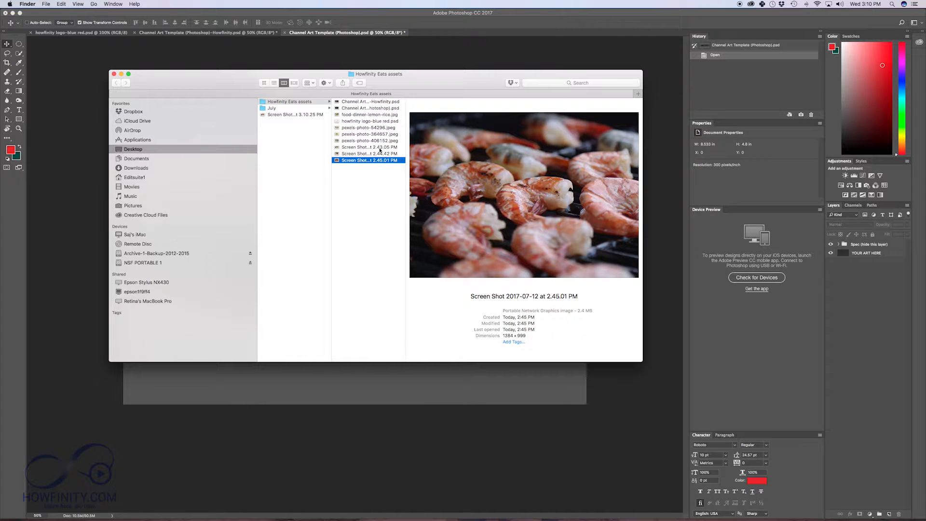
key(super+Tab)
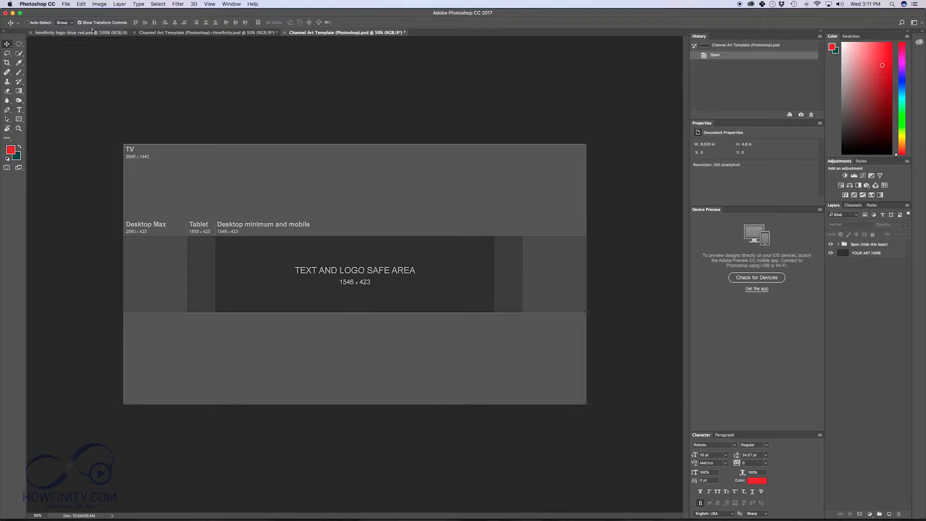
click(67, 4)
click(73, 13)
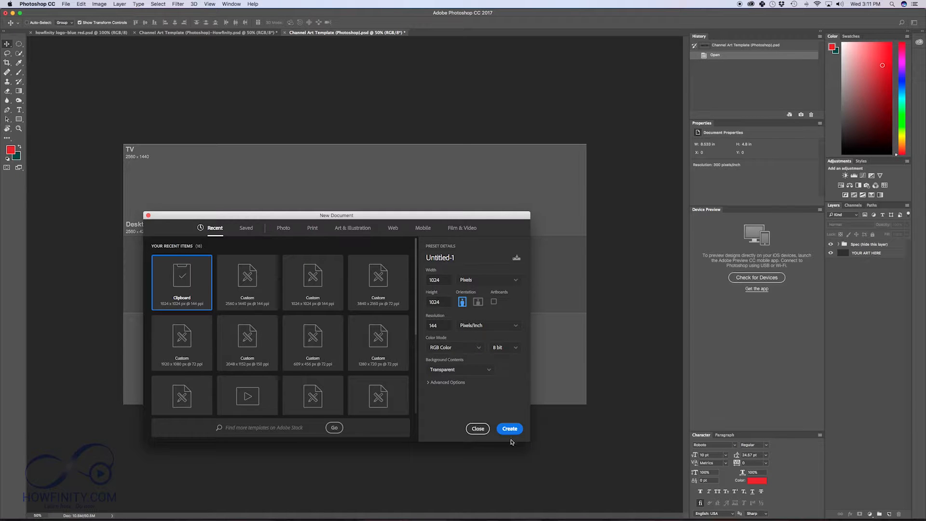
click(478, 428)
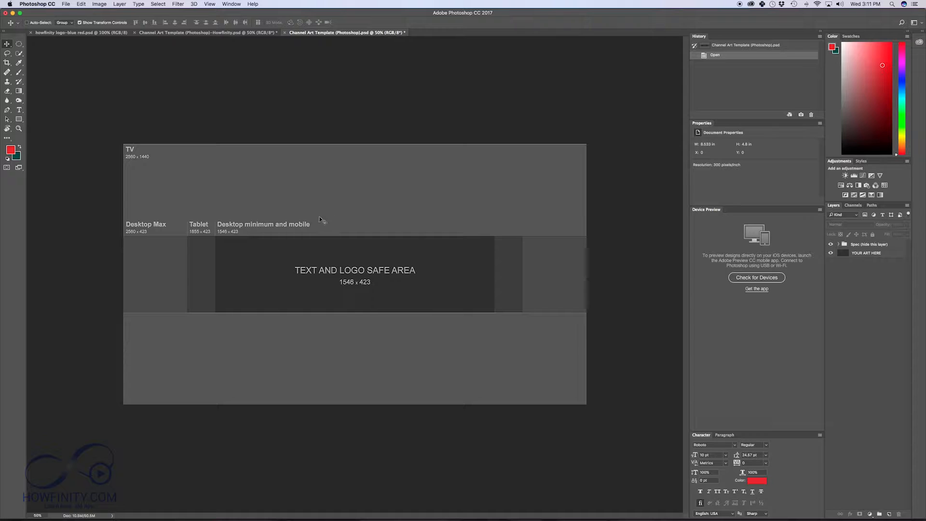
Step: Toggle the Spec group's visibility and expand and collapse it to examine the template's guide overlay, leaving it shown
click(831, 252)
click(831, 245)
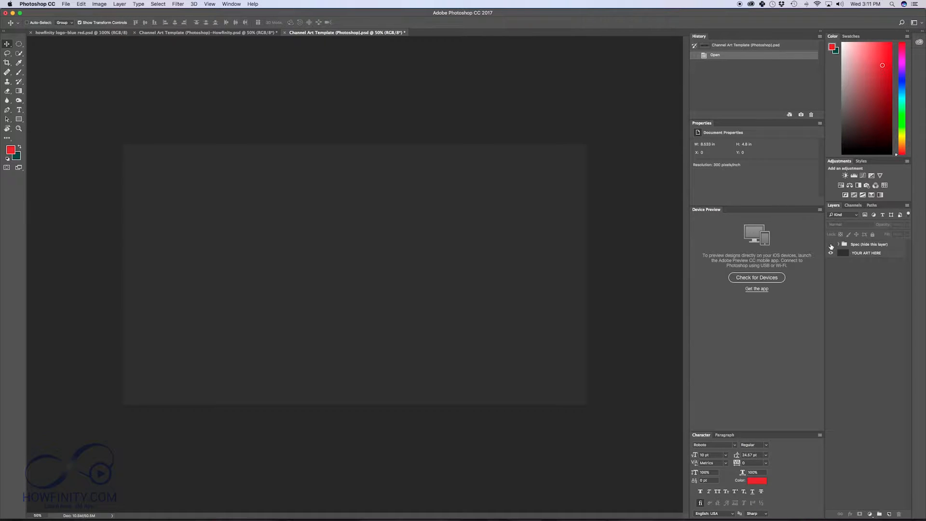
click(831, 245)
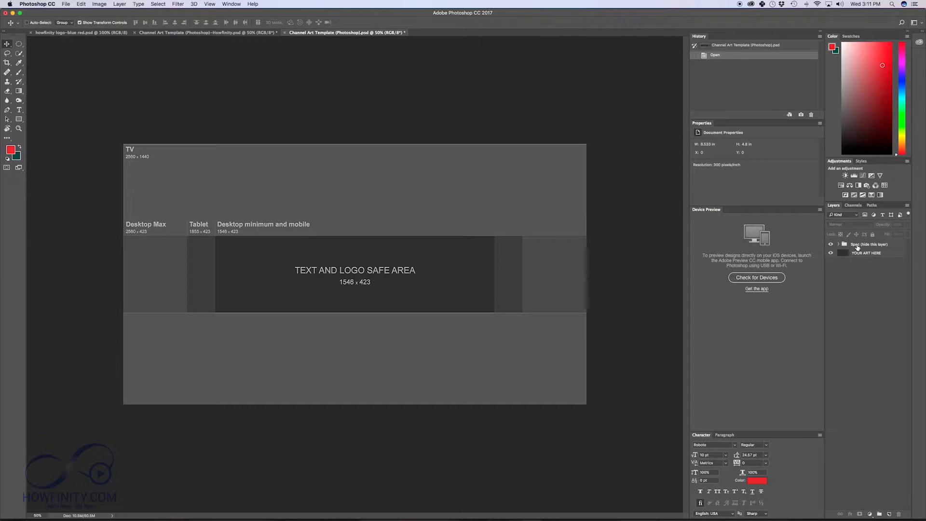
click(839, 245)
click(839, 244)
click(830, 244)
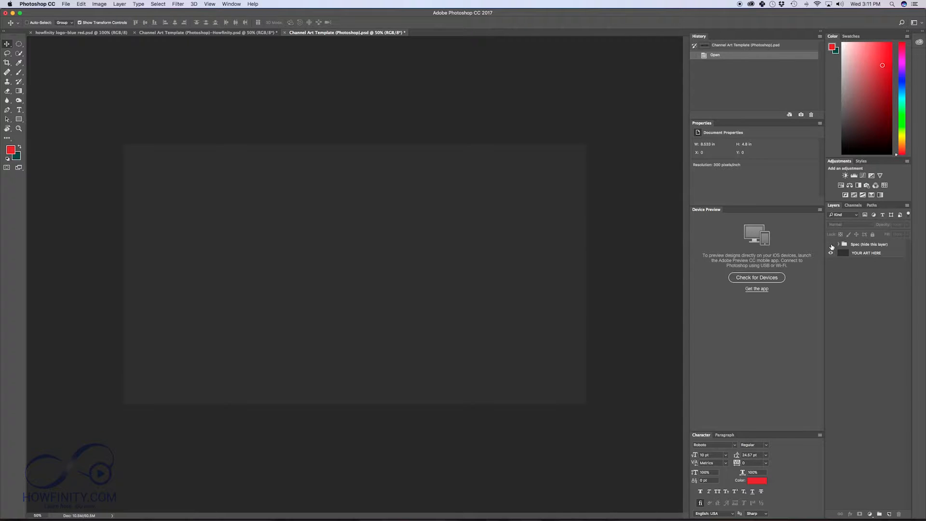
click(831, 245)
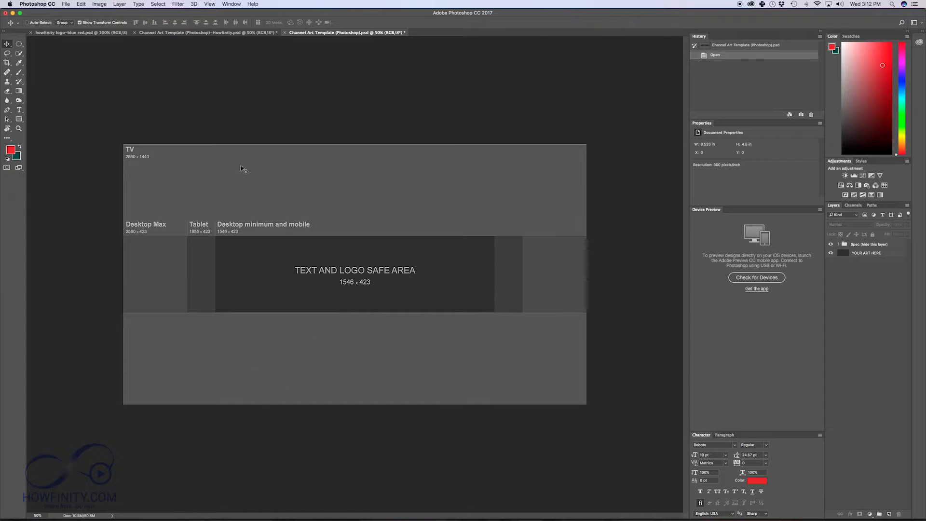
Step: Switch to Finder and open pexels-photo-54296.jpeg from the Howfinity Eats assets folder in Adobe Photoshop CC 2017
key(super+Tab)
key(super+Tab)
key(space)
key(space)
right_click(357, 128)
mouse_move(387, 142)
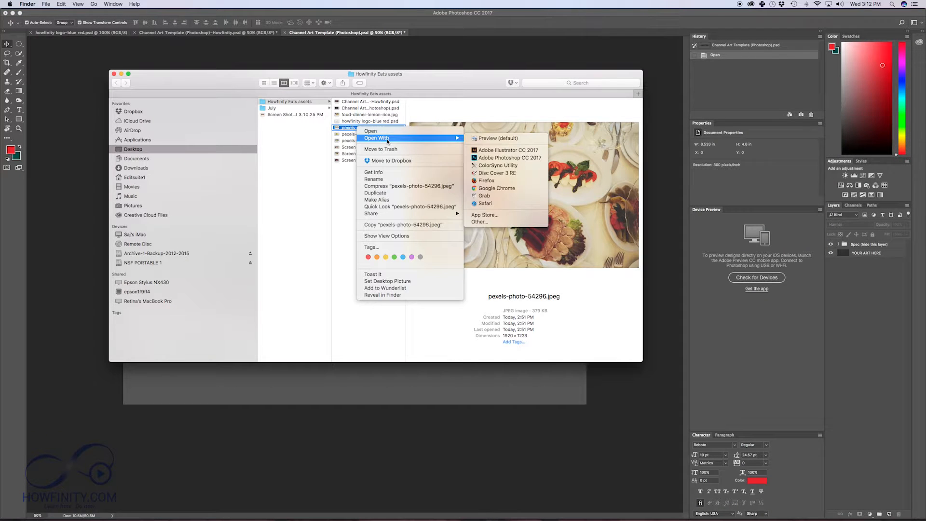
click(484, 158)
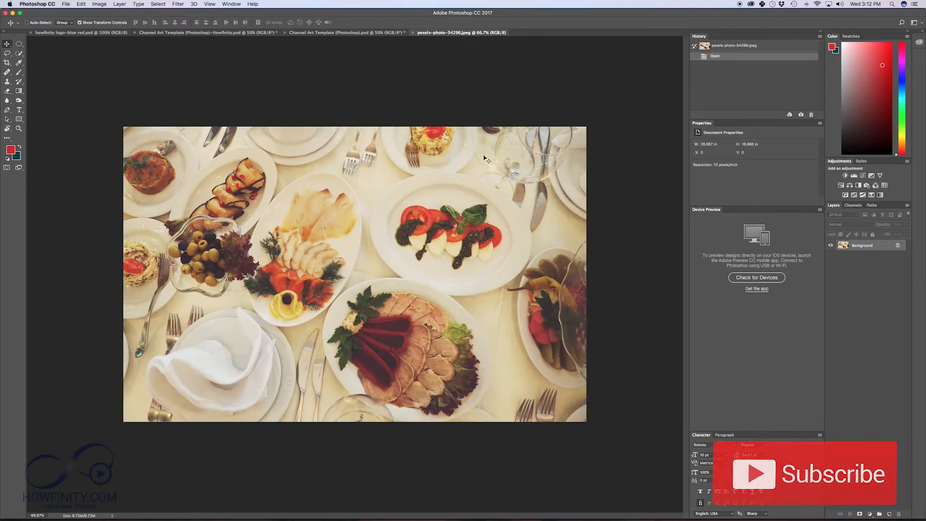
Step: Copy the food photo's Background layer into the blank template, accepting the colour conversion, and align it to the canvas's upper-left corner
drag(462, 32, 462, 293)
drag(864, 250, 325, 215)
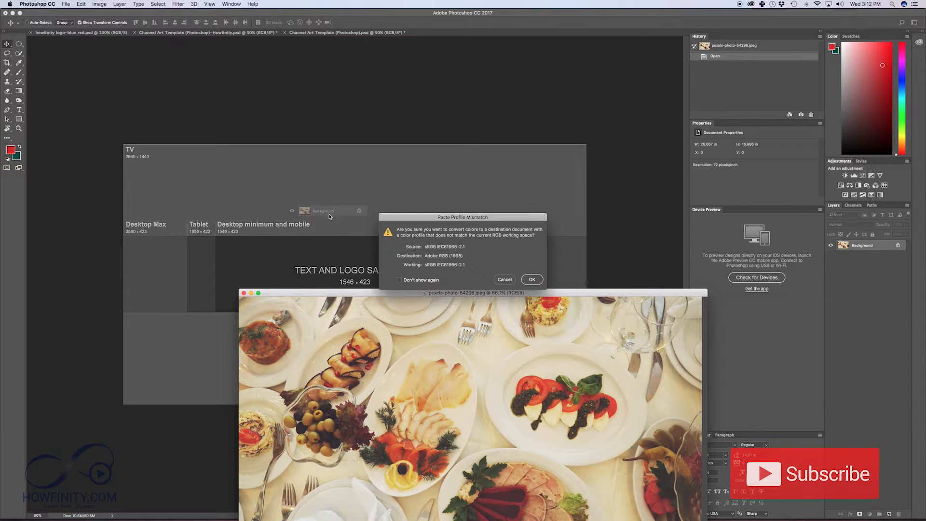
click(533, 280)
drag(478, 246, 418, 219)
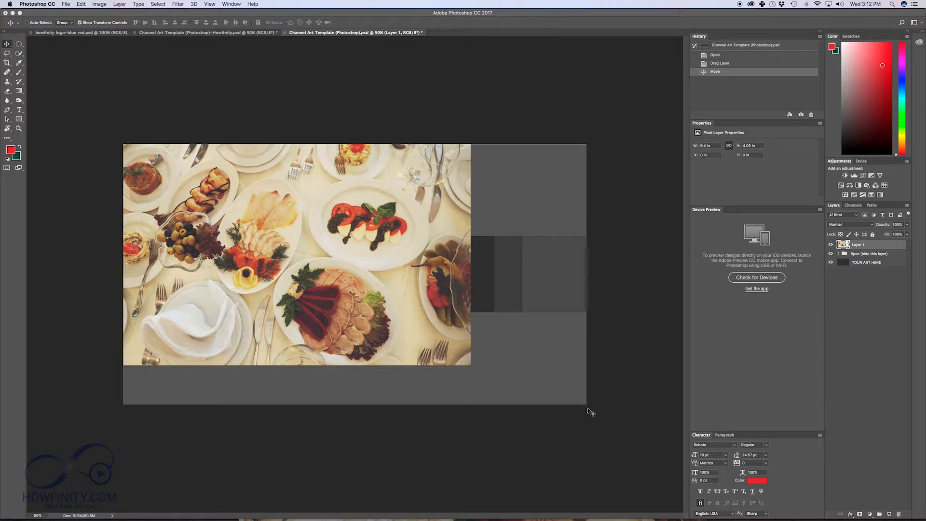
Step: Free Transform the food photo to fill the whole canvas, at about 133% width and 118% height
key(super+t)
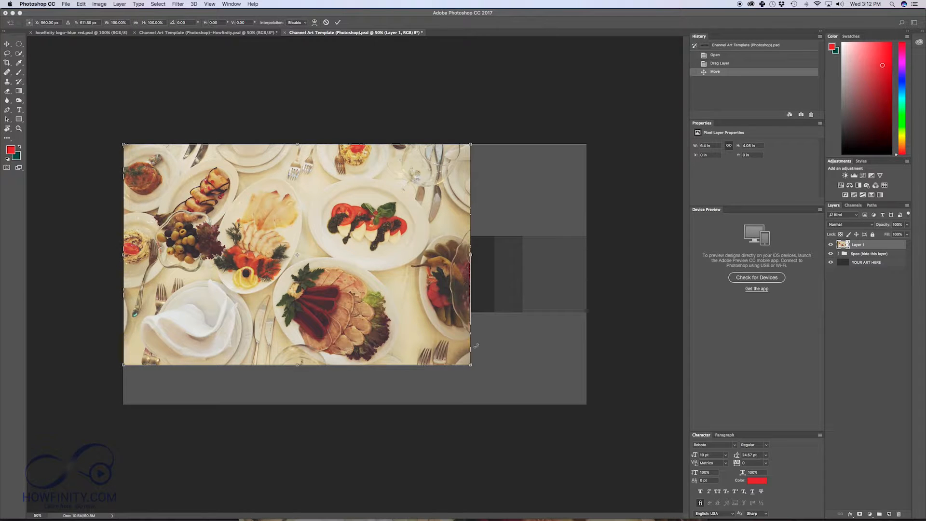
drag(471, 366, 588, 404)
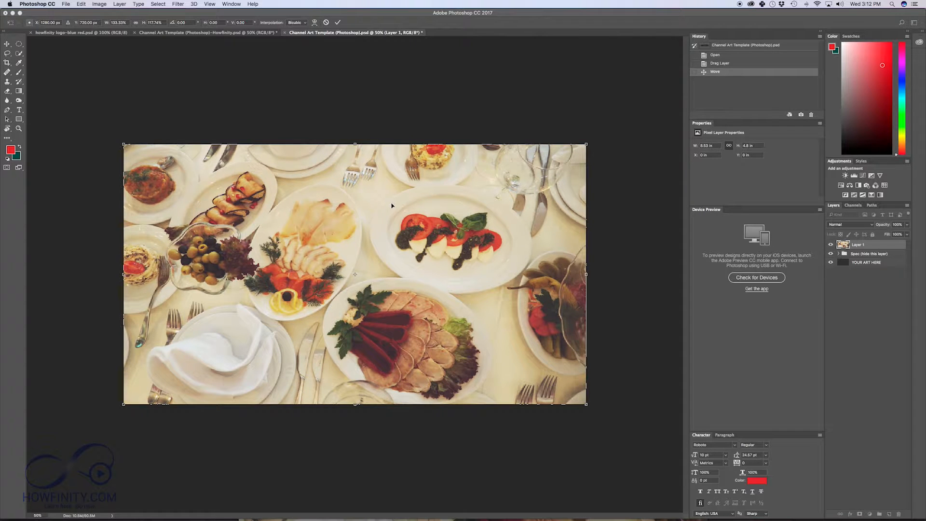
click(340, 23)
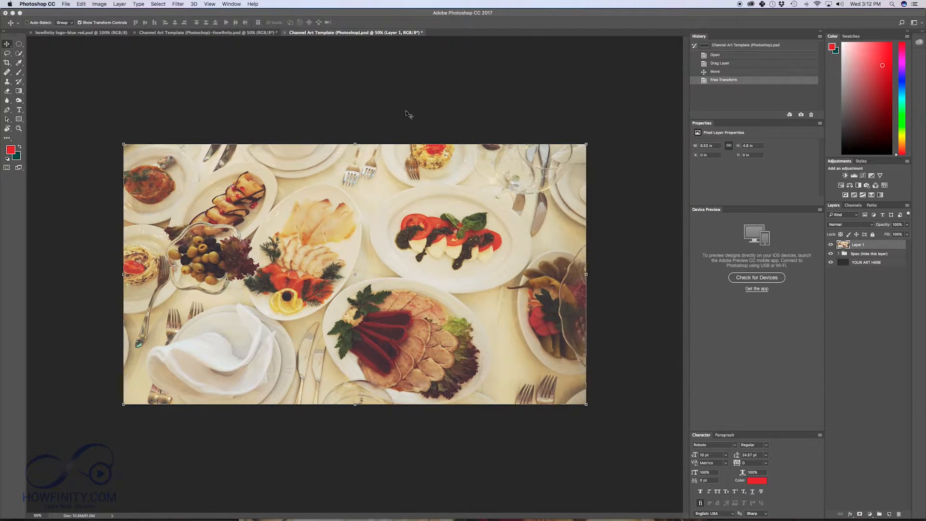
Step: Place the food photo layer below the Spec group and compare the layout with the Howfinity channel art
drag(870, 250, 862, 261)
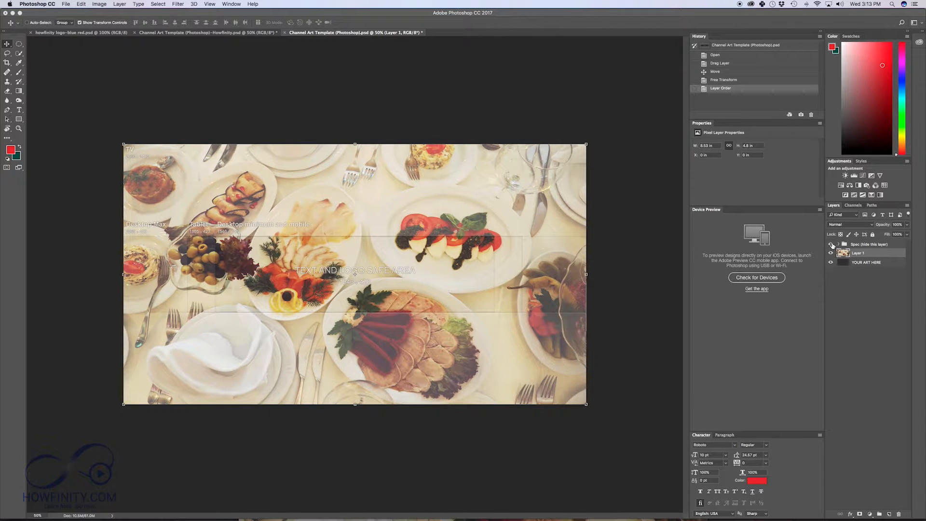
click(830, 244)
click(830, 244)
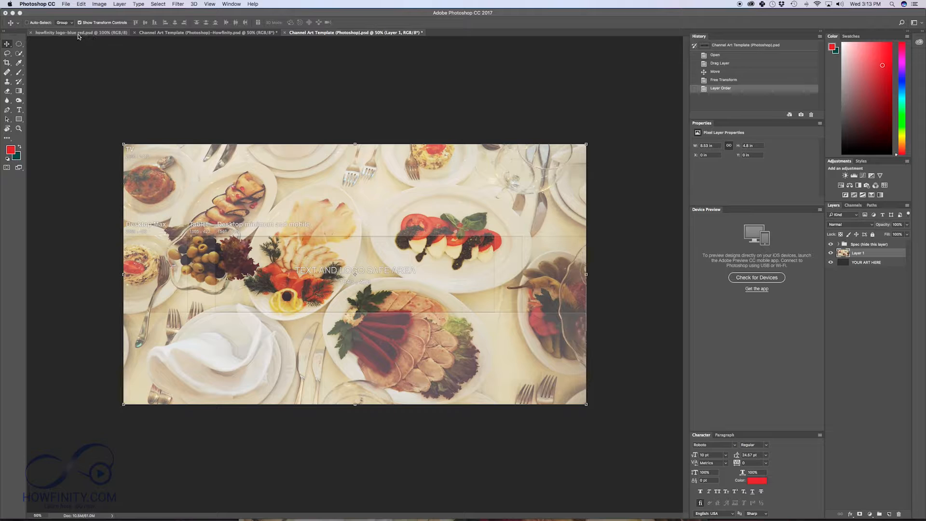
click(208, 32)
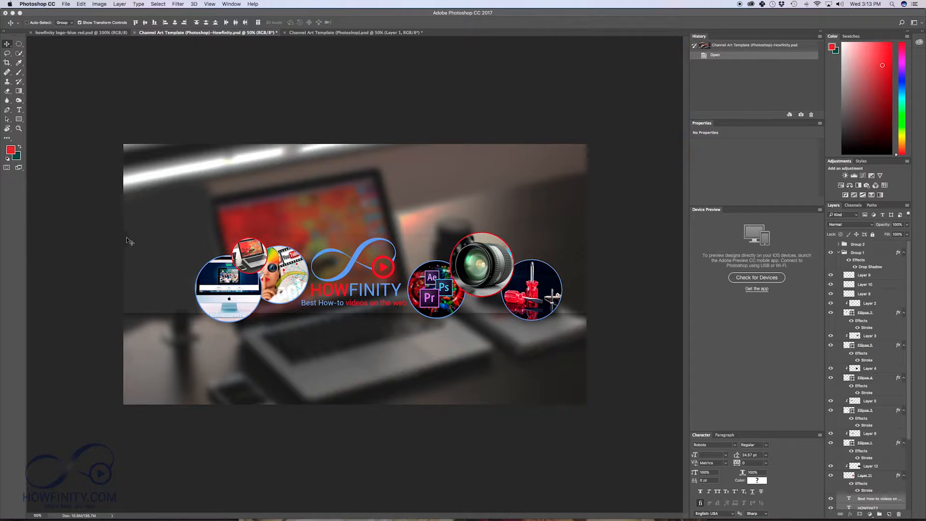
click(343, 32)
Step: Try a red rectangle on a new layer across the full-width guide band, and delete that layer
drag(19, 120, 58, 121)
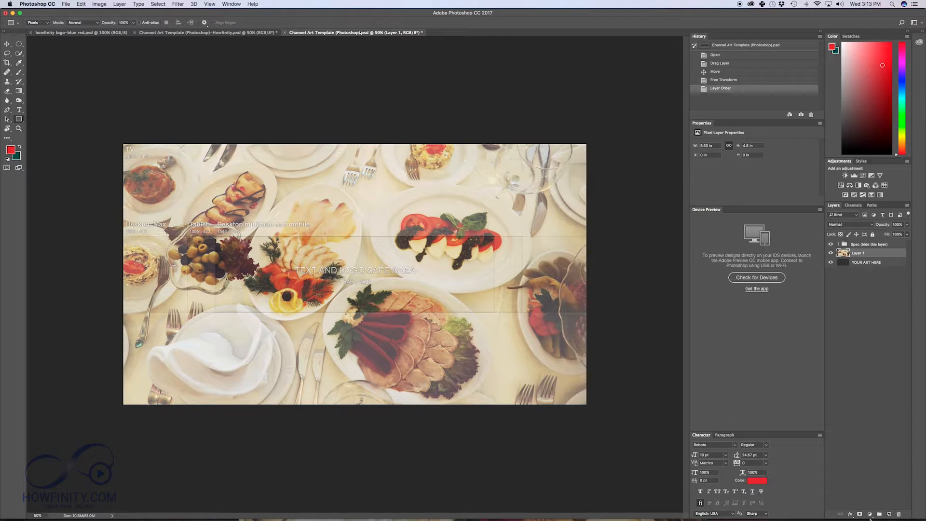
click(890, 514)
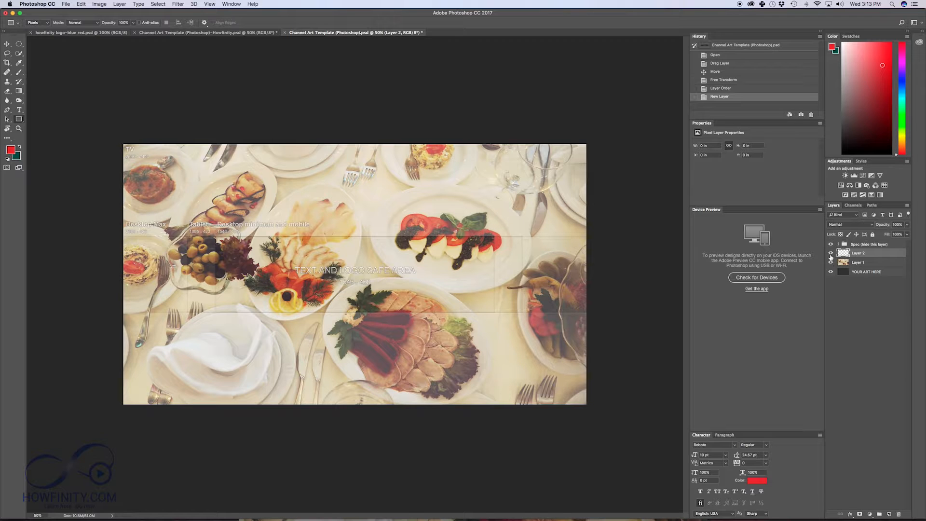
drag(121, 235, 590, 313)
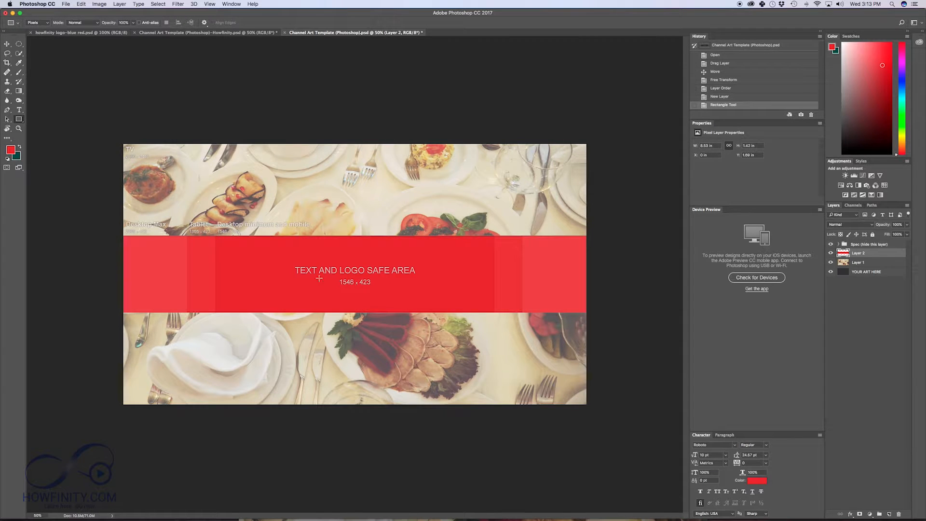
click(11, 150)
click(863, 312)
key(Delete)
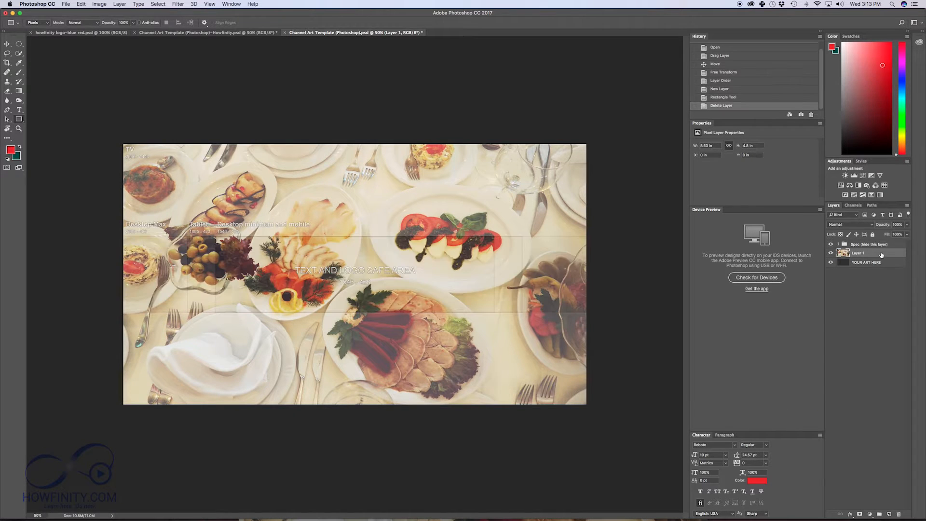
Step: Draw a medium grey rectangle on a new layer, covering the 2560 x 423 Desktop Max band across the canvas
click(889, 514)
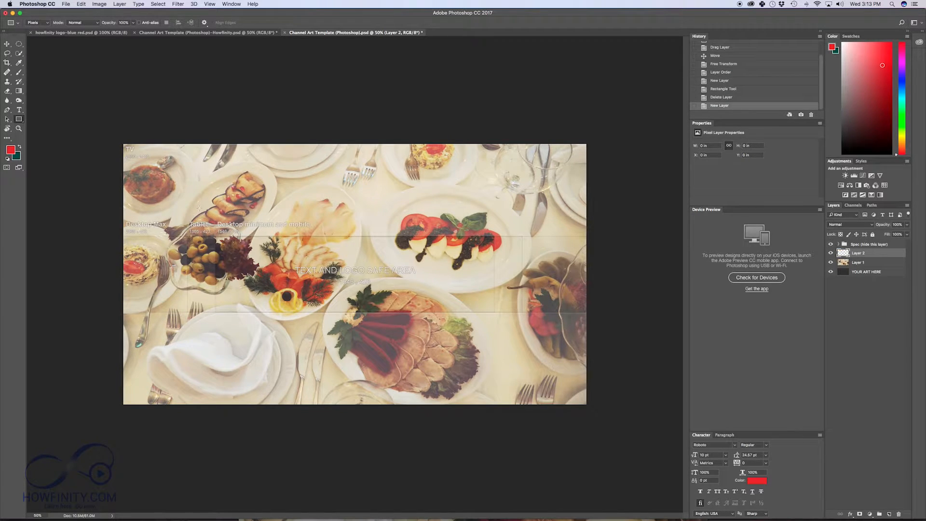
click(11, 150)
mouse_move(714, 318)
mouse_down()
mouse_move(702, 315)
mouse_move(705, 354)
mouse_up()
click(871, 312)
drag(121, 235, 591, 312)
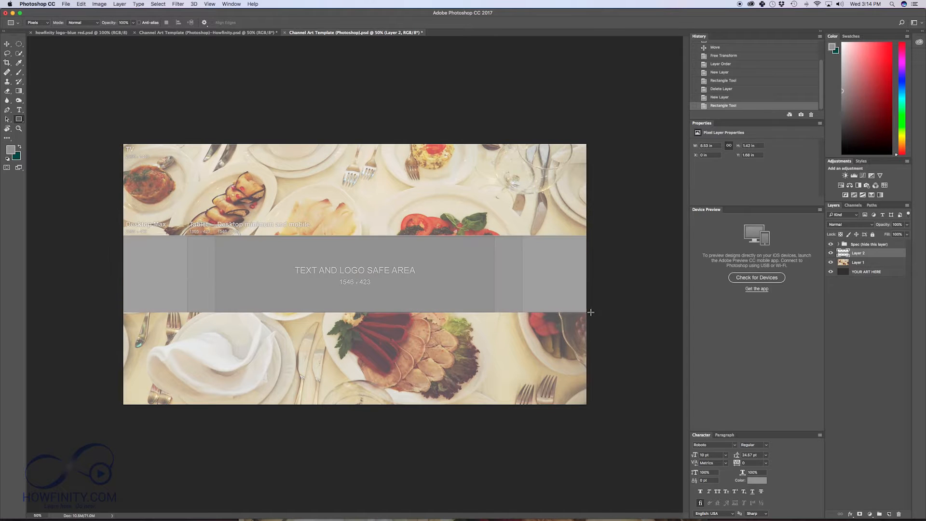
Step: Lower the grey rectangle layer's opacity so the food photo shows through, and deselect the layer
click(908, 225)
drag(907, 234, 890, 235)
click(886, 293)
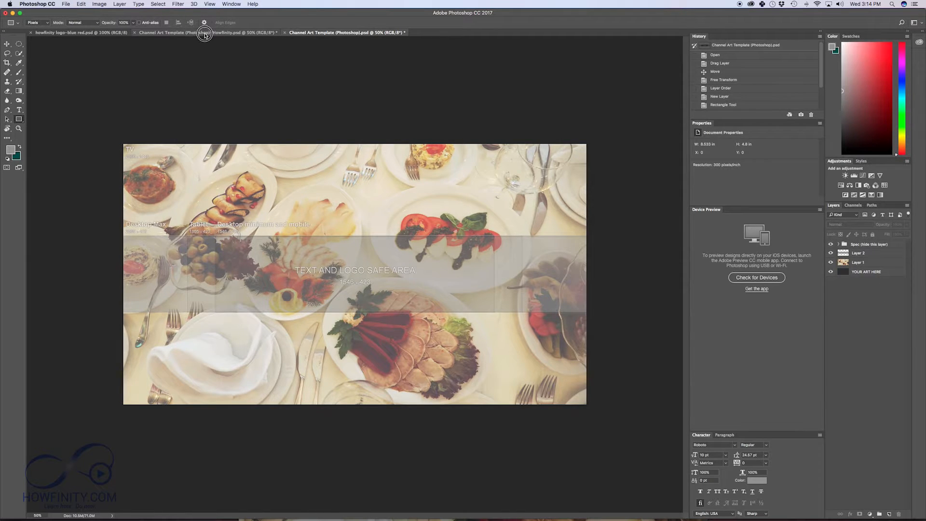
Step: Consult the Howfinity channel art, and draw a grey circle about 0.97 in wide on a new layer near the left end of the translucent bar
click(205, 33)
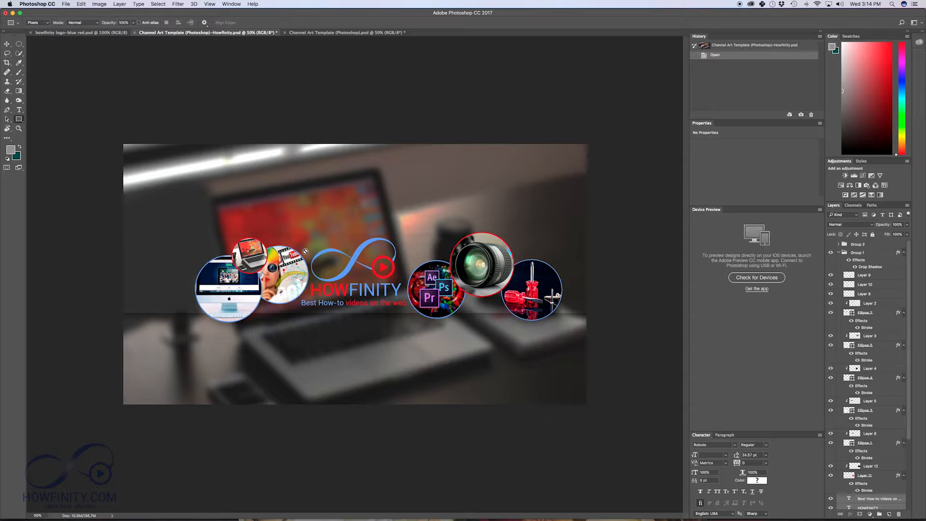
click(308, 32)
click(19, 120)
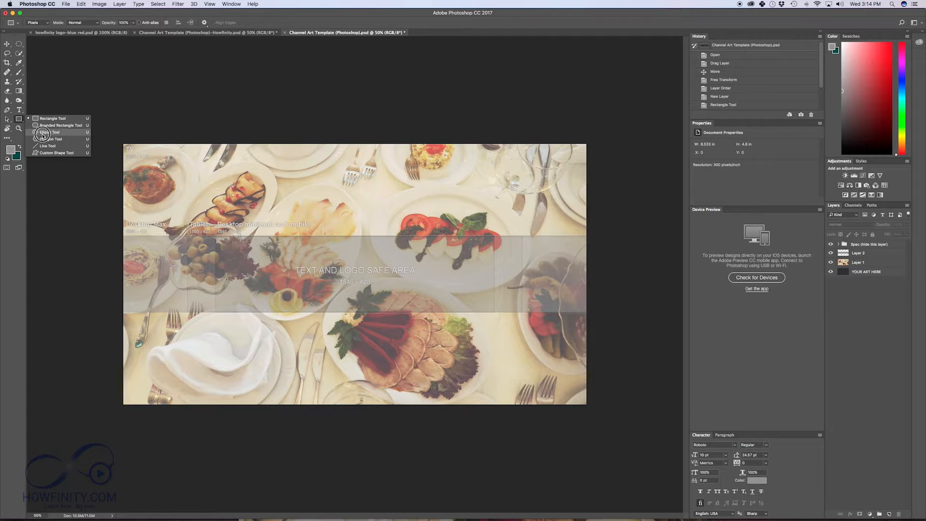
click(57, 133)
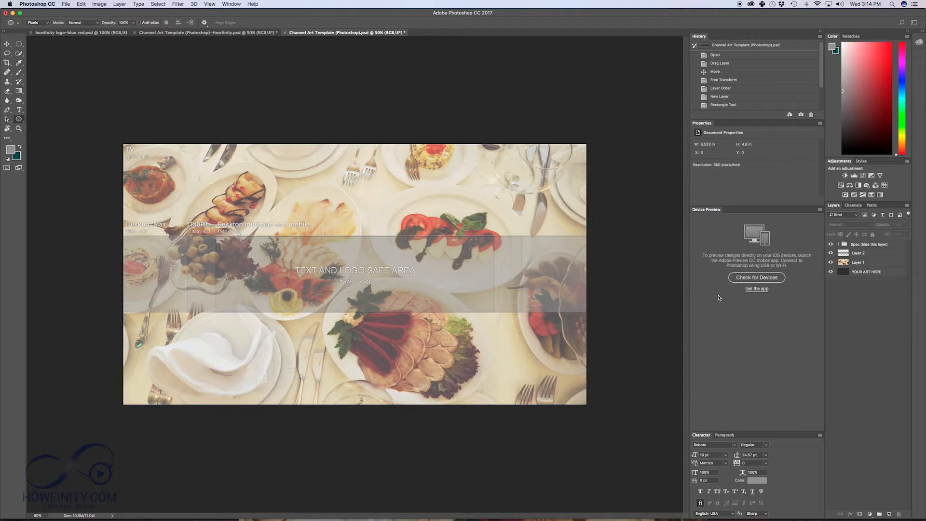
click(880, 255)
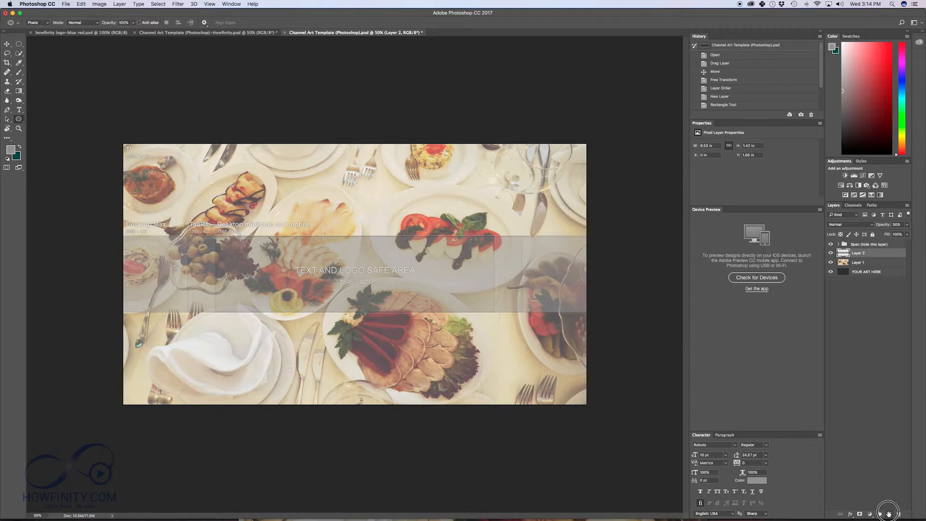
click(889, 514)
mouse_move(228, 269)
mouse_down()
mouse_move(275, 306)
mouse_move(234, 274)
mouse_move(275, 306)
mouse_move(334, 284)
mouse_move(252, 276)
mouse_move(212, 289)
mouse_move(370, 272)
mouse_move(212, 274)
mouse_move(223, 269)
mouse_move(269, 306)
mouse_move(225, 274)
mouse_up()
key(v)
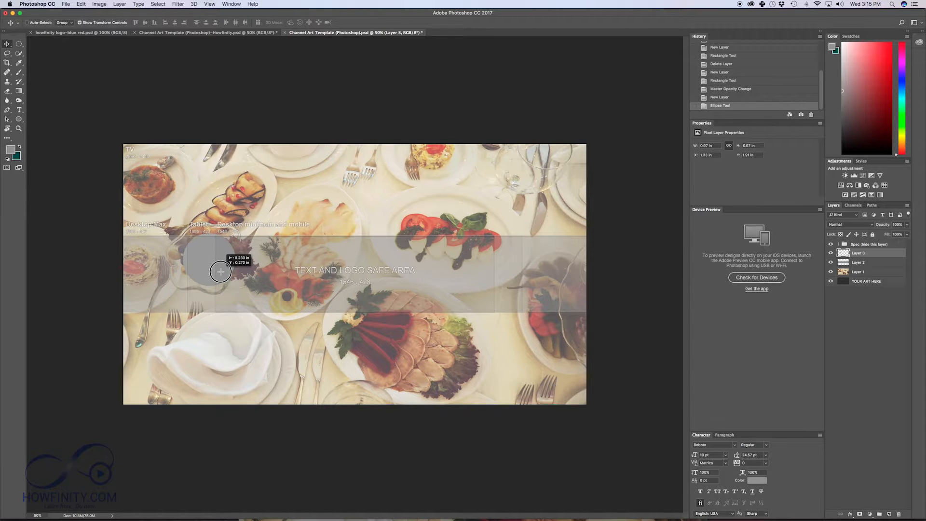
drag(221, 271, 218, 274)
Step: Draw a second grey circle about 1.08 in wide on another new layer, overlapping the first circle's lower-right side
click(890, 514)
key(u)
drag(211, 258, 270, 317)
key(v)
mouse_move(236, 295)
mouse_down()
mouse_move(232, 287)
mouse_move(237, 295)
mouse_up()
click(857, 359)
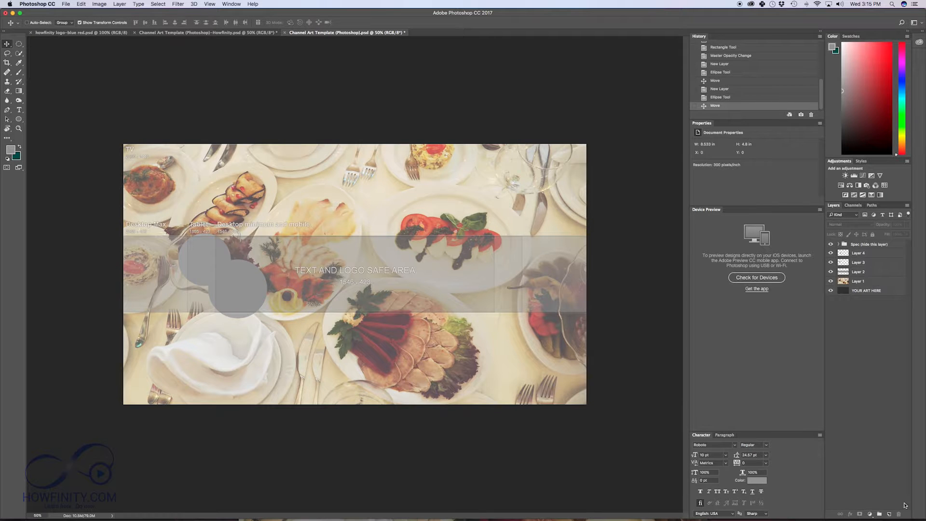
Step: Draw a third grey circle about 0.97 in wide on a new layer, up and to the right of the second circle
click(890, 514)
click(20, 120)
mouse_move(252, 234)
mouse_down()
mouse_move(304, 287)
mouse_move(276, 265)
mouse_up()
key(v)
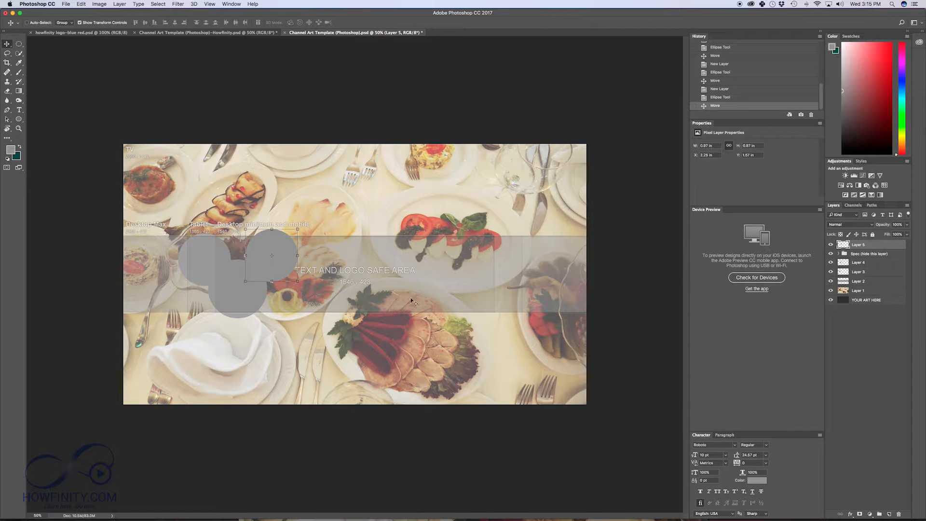
right_click(20, 120)
click(42, 126)
drag(430, 253, 524, 313)
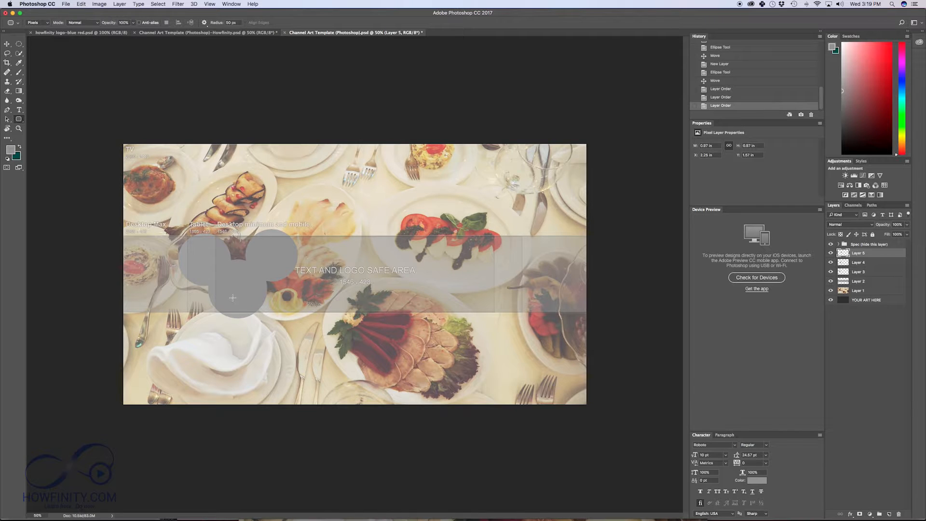
Step: Switch to Finder and open the pita photo, Screen Shot 2017-07-12 at 2.43.05 PM, from the Howfinity Eats assets folder in Adobe Photoshop CC 2017
key(super+Tab)
key(super+Tab)
key(super+Tab)
key(super+Tab)
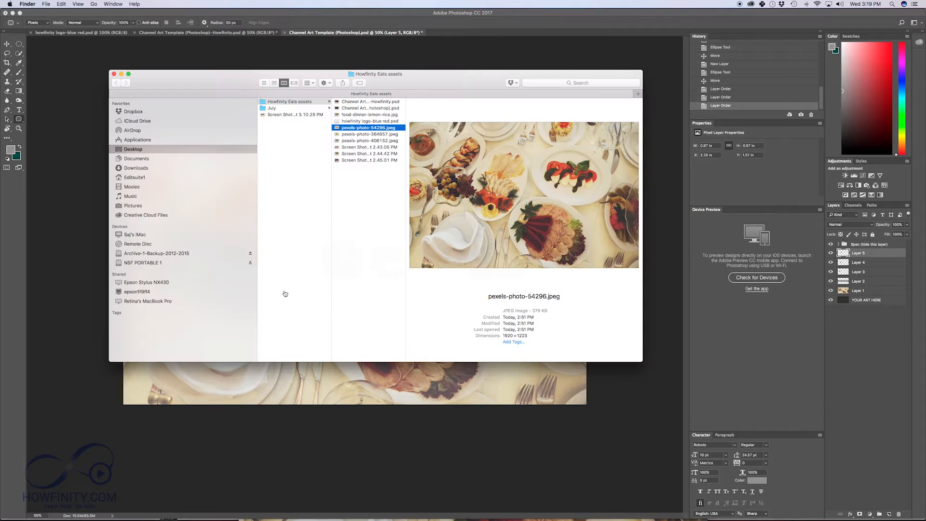
click(351, 154)
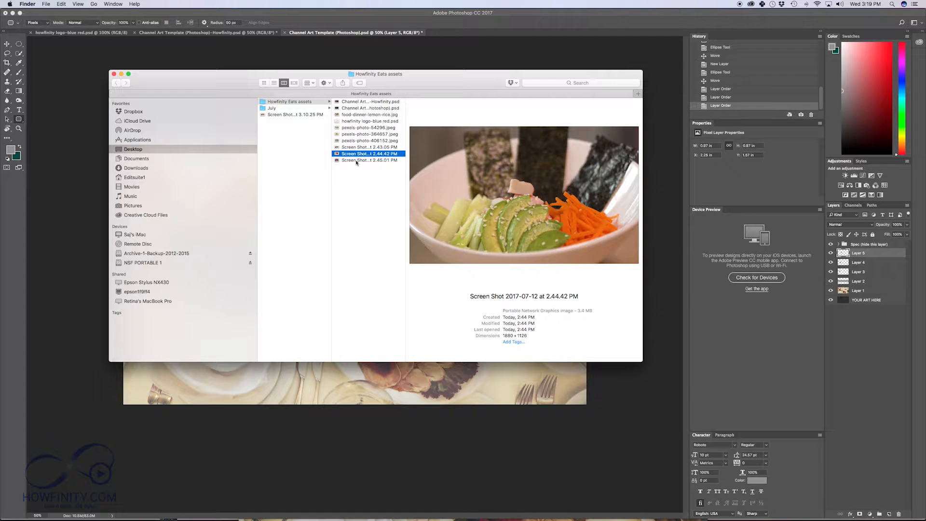
click(360, 147)
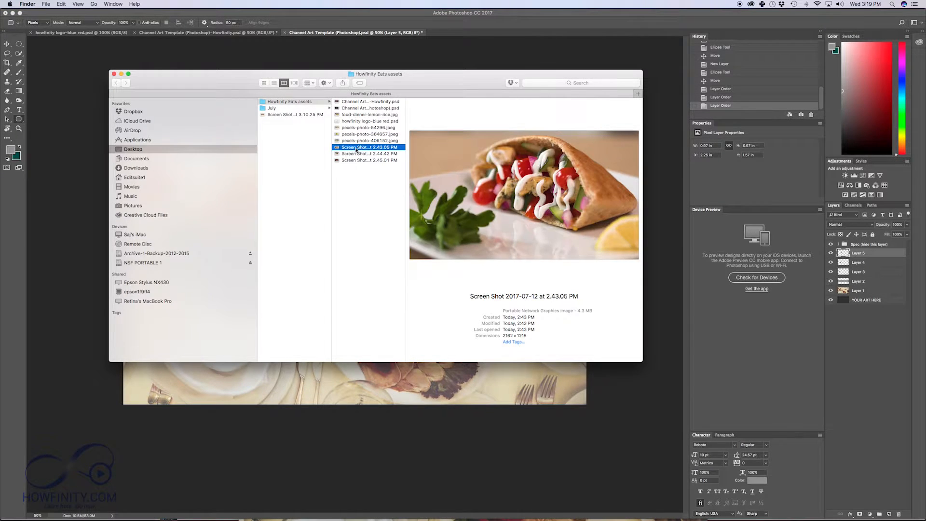
right_click(356, 147)
mouse_move(379, 160)
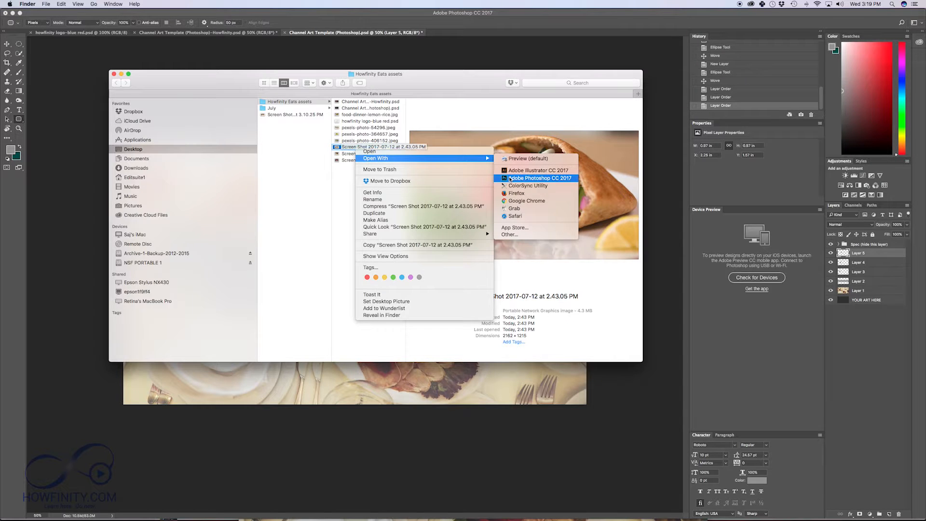
click(538, 178)
Step: Bring the pita photo into the channel art with its colours converted, and scale it to about 1.74 in wide over the first circle
drag(861, 245, 376, 227)
click(542, 280)
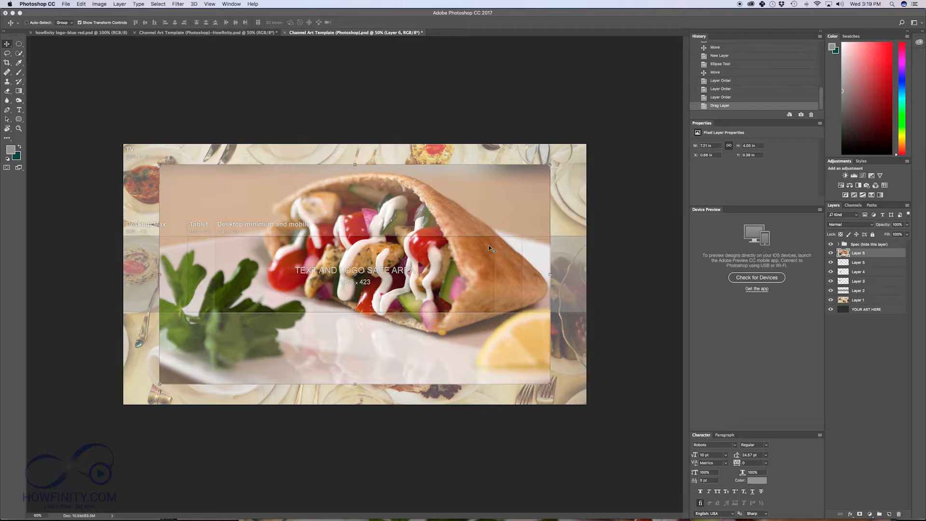
key(ctrl+t)
drag(550, 164, 281, 268)
drag(273, 317, 252, 285)
click(340, 23)
Step: Move the pita photo layer directly above the first circle's Layer 3, and hide the other two circle layers, Layer 4 and Layer 5
click(831, 273)
click(831, 273)
click(830, 253)
click(831, 253)
drag(842, 253, 861, 281)
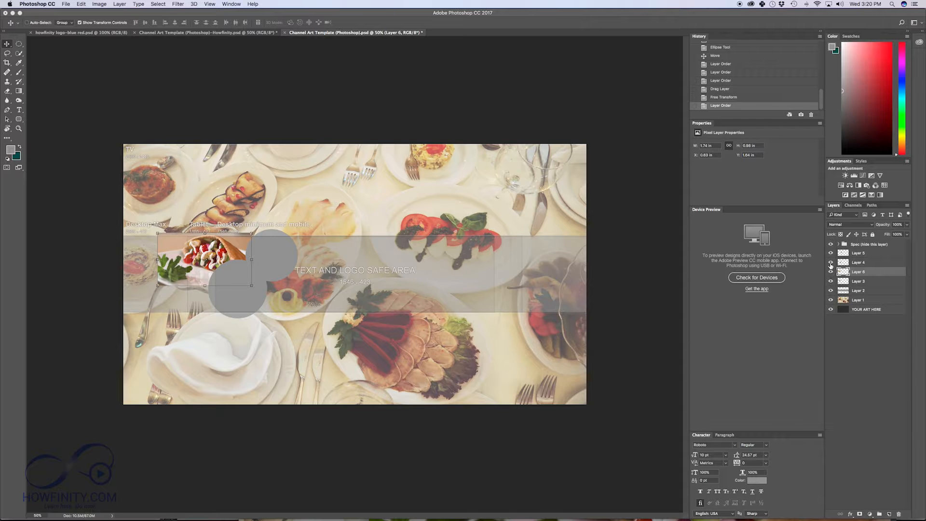
click(831, 263)
click(831, 253)
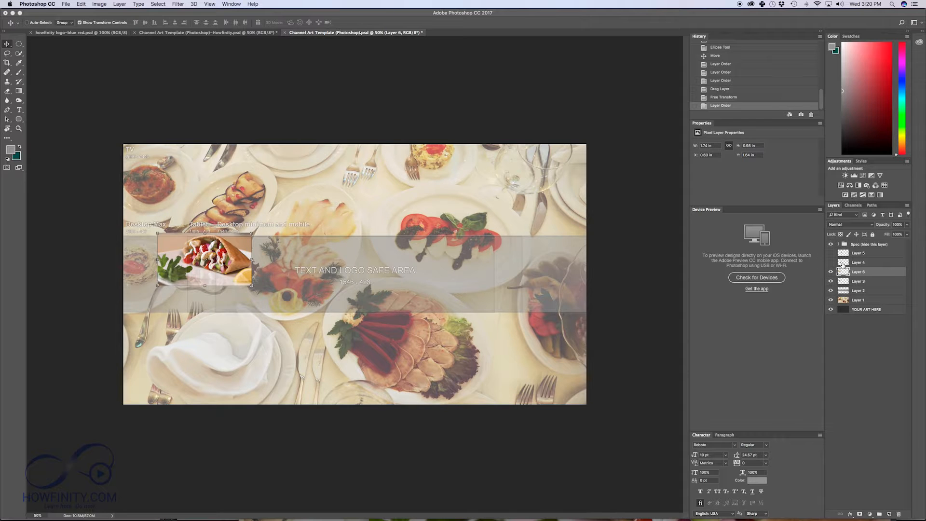
Step: Clip the pita photo to the first circle with a clipping mask, and resize it to about 1.27 x 1.08 in to fill the circle
click(858, 276)
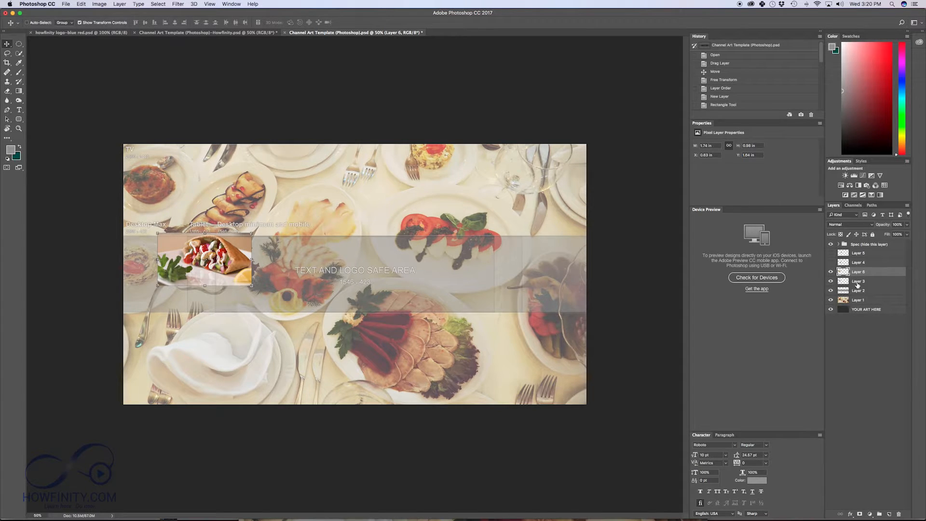
click(118, 4)
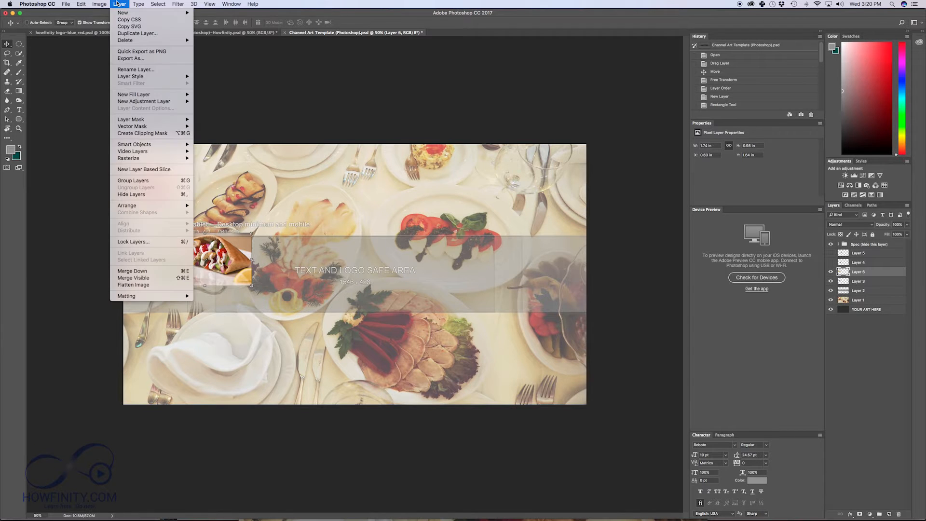
click(150, 134)
drag(212, 263, 203, 260)
key(super+t)
mouse_move(244, 235)
mouse_down()
mouse_move(247, 229)
mouse_move(238, 236)
mouse_up()
drag(150, 263, 166, 263)
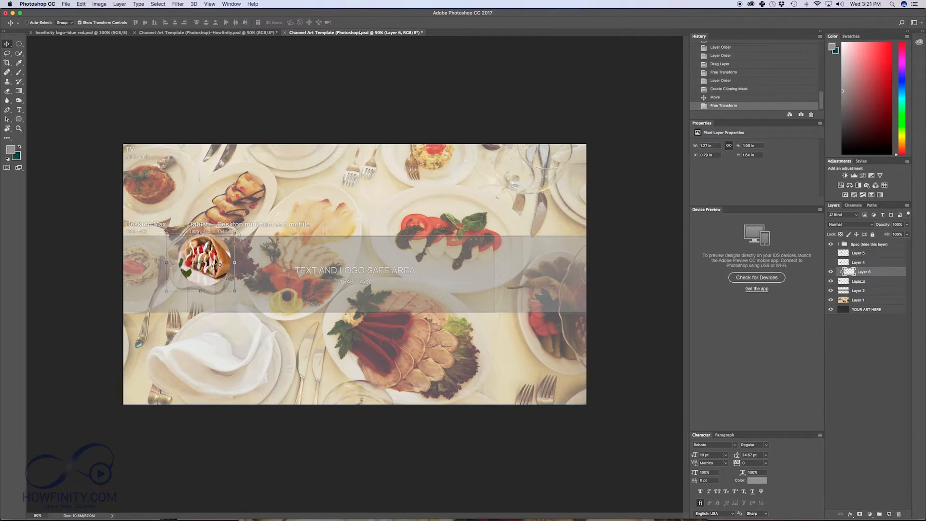
Step: Add a 13 px outside stroke in pure red (ff0000) to the first circle's Layer 3
click(879, 282)
click(831, 282)
click(831, 281)
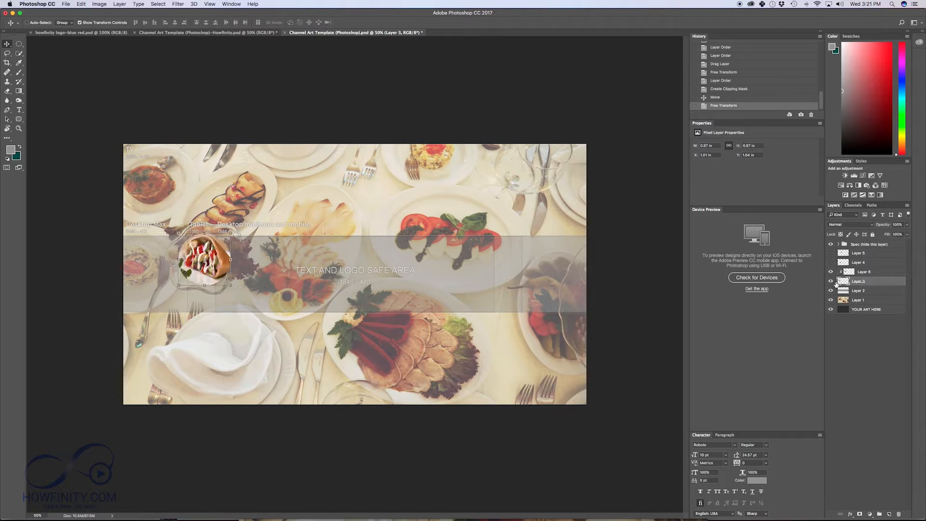
double_click(880, 283)
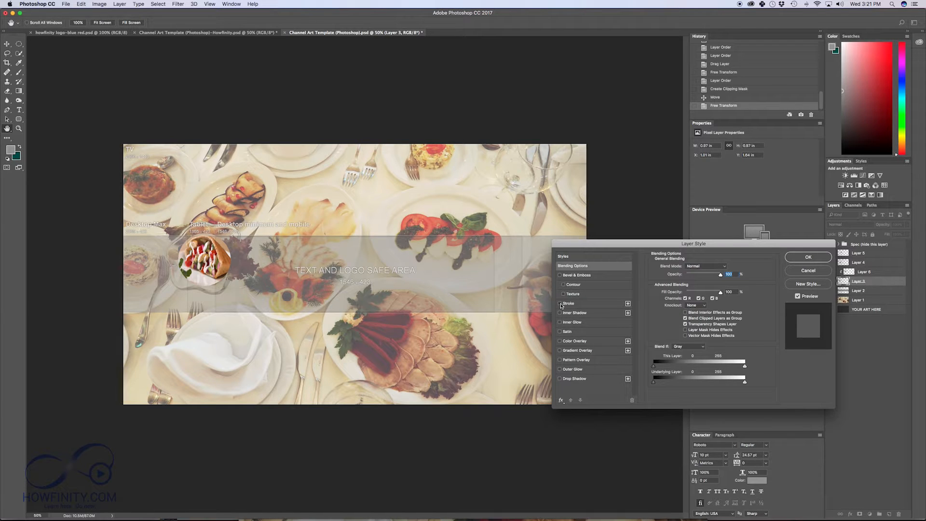
click(561, 304)
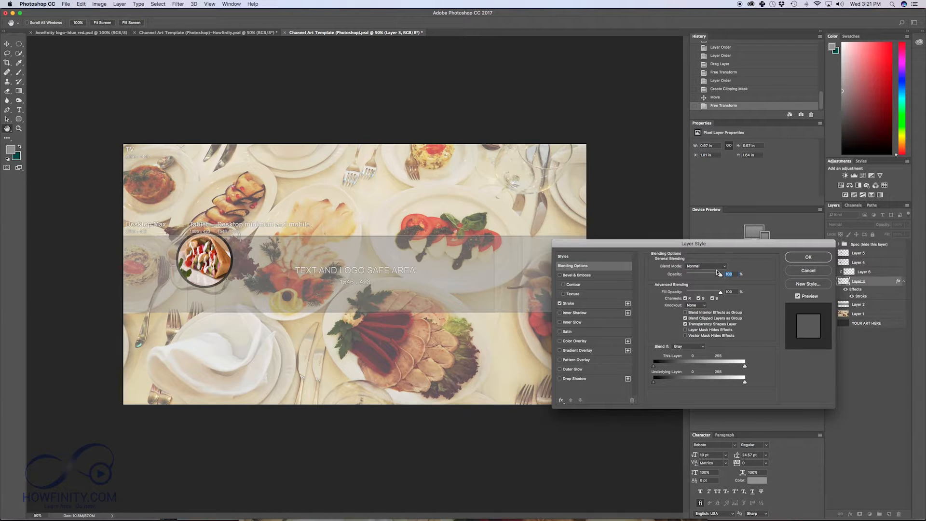
click(572, 305)
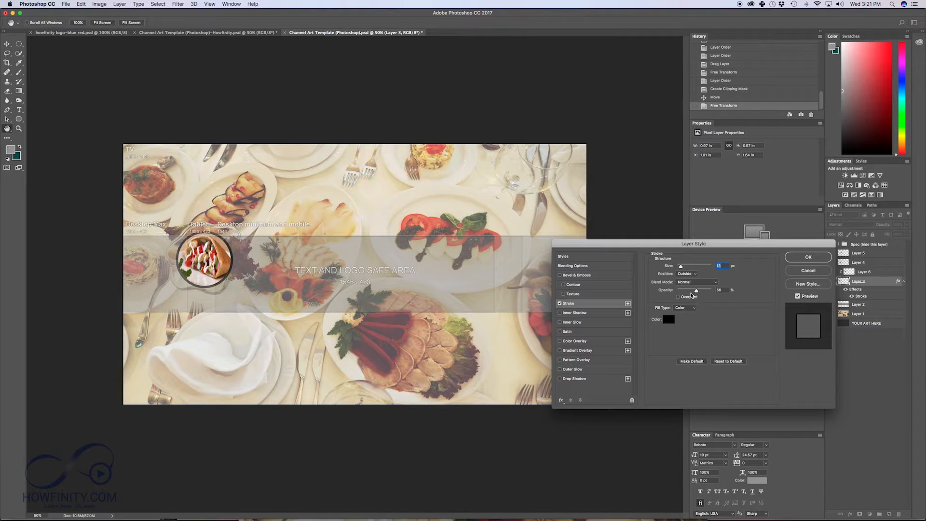
click(669, 320)
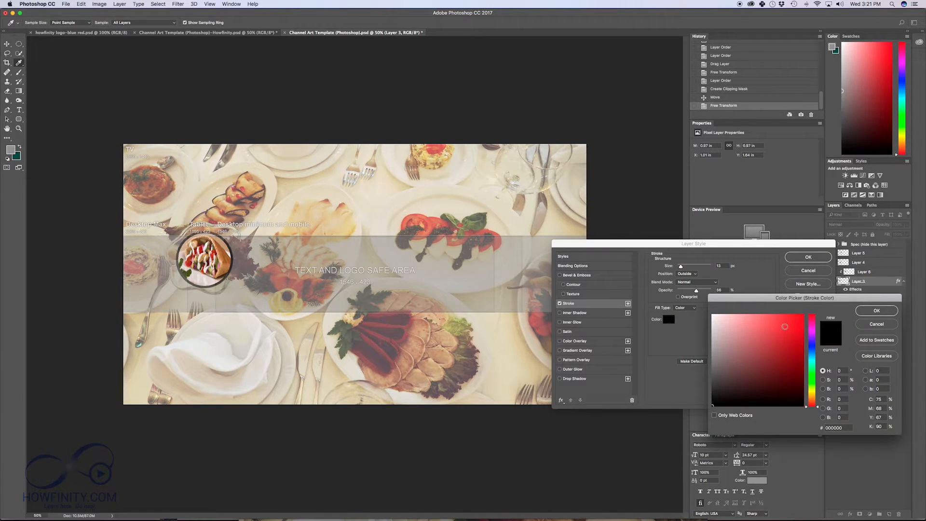
click(803, 315)
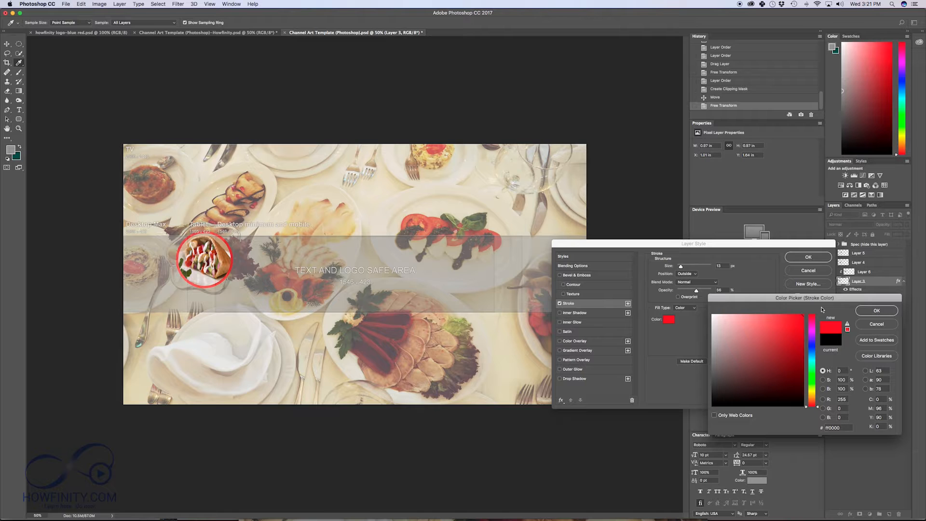
click(876, 310)
click(809, 257)
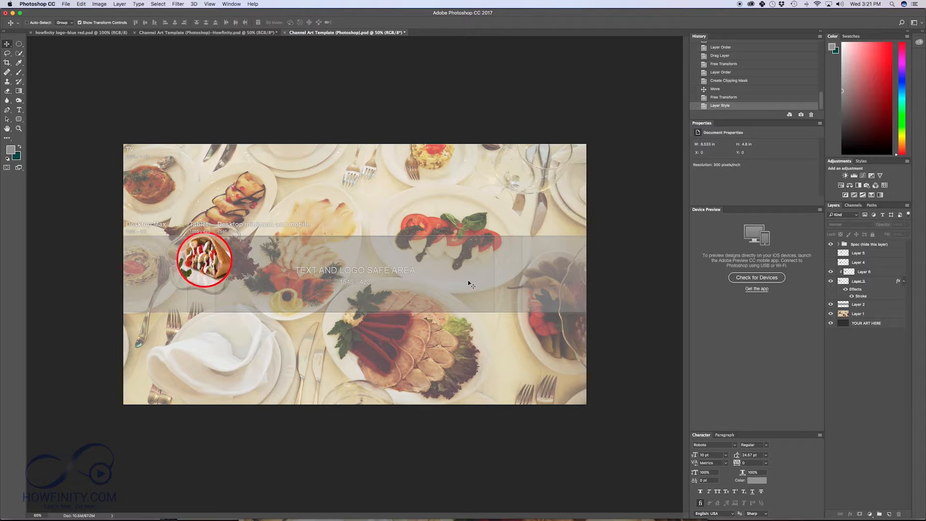
Step: Show the second circle's Layer 4, try it beneath the pita circle, and restore it above the pita photo layer
click(831, 263)
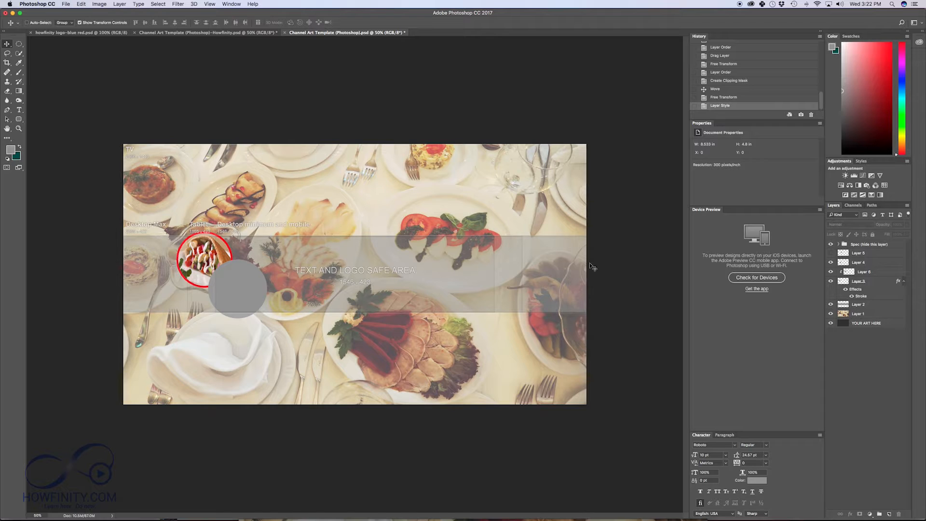
drag(869, 263, 871, 300)
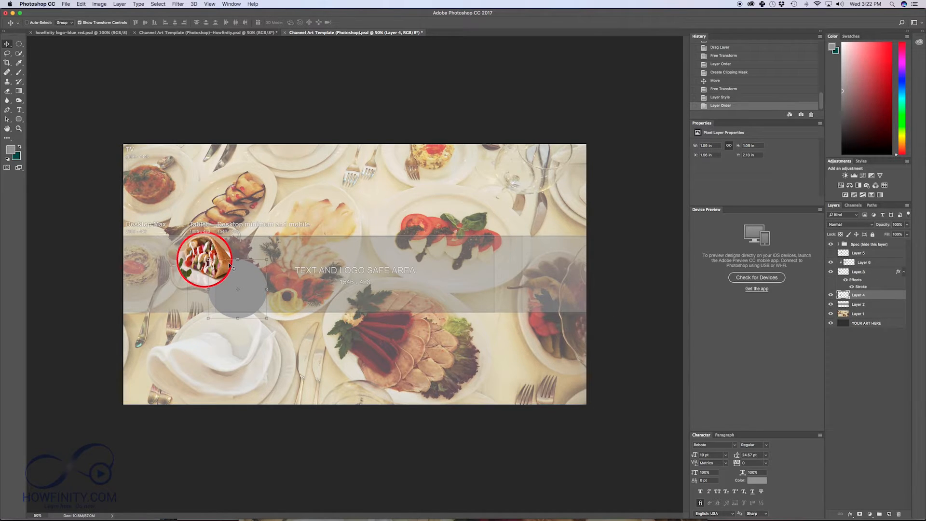
drag(875, 297, 874, 258)
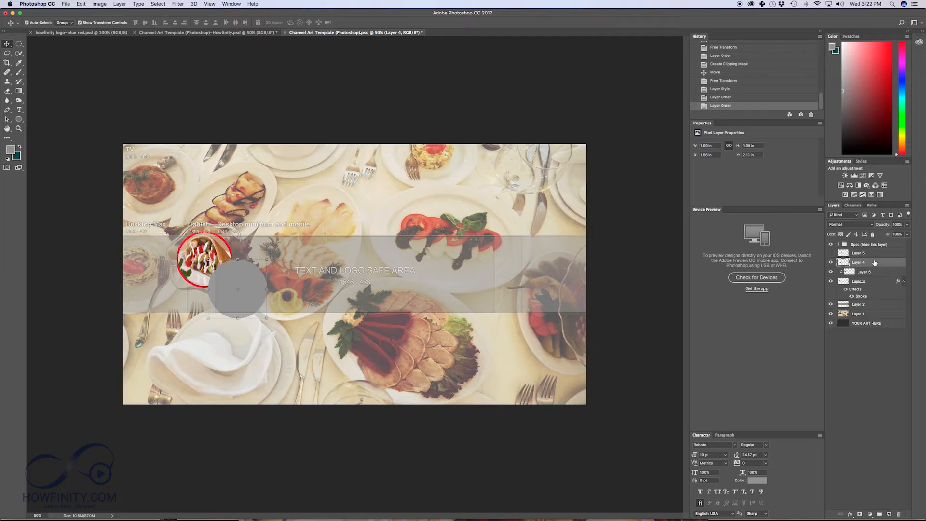
Step: Switch to Finder, preview the remaining screenshots, and open the avocado bowl photo, Screen Shot 2017-07-12 at 2.44.42 PM, in Adobe Photoshop CC 2017
key(super+Tab)
key(super+Tab)
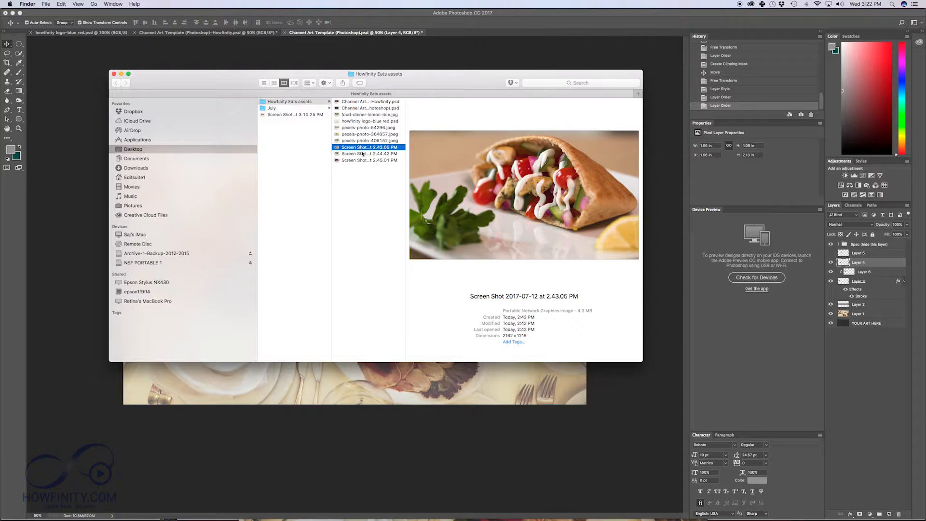
click(357, 154)
click(354, 160)
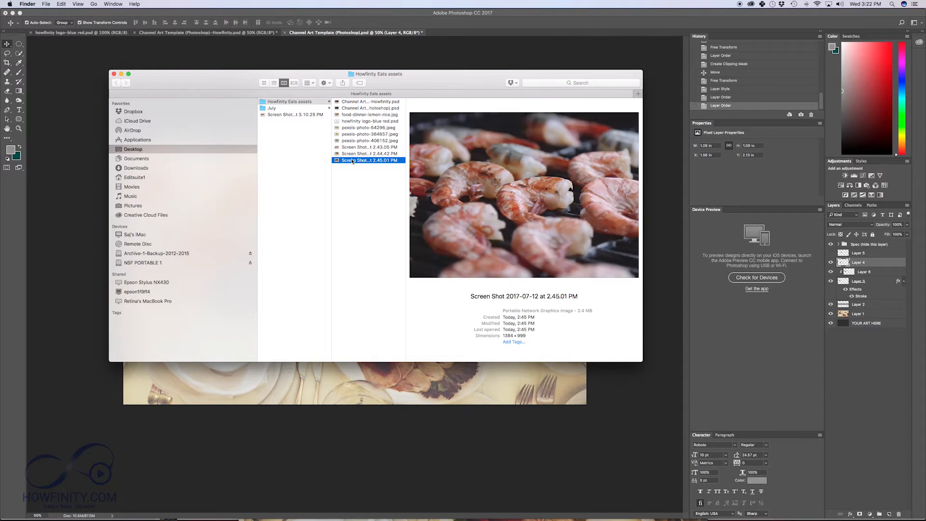
click(351, 154)
right_click(351, 154)
mouse_move(376, 164)
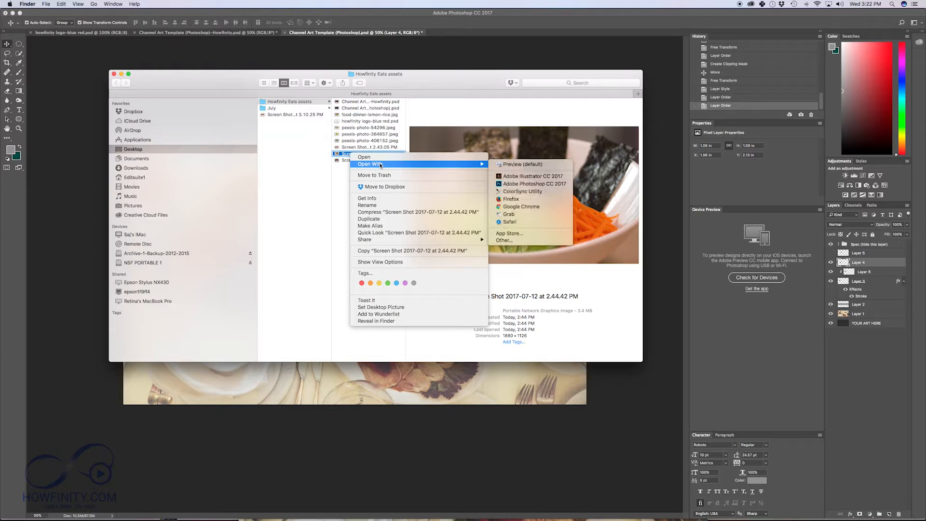
click(531, 186)
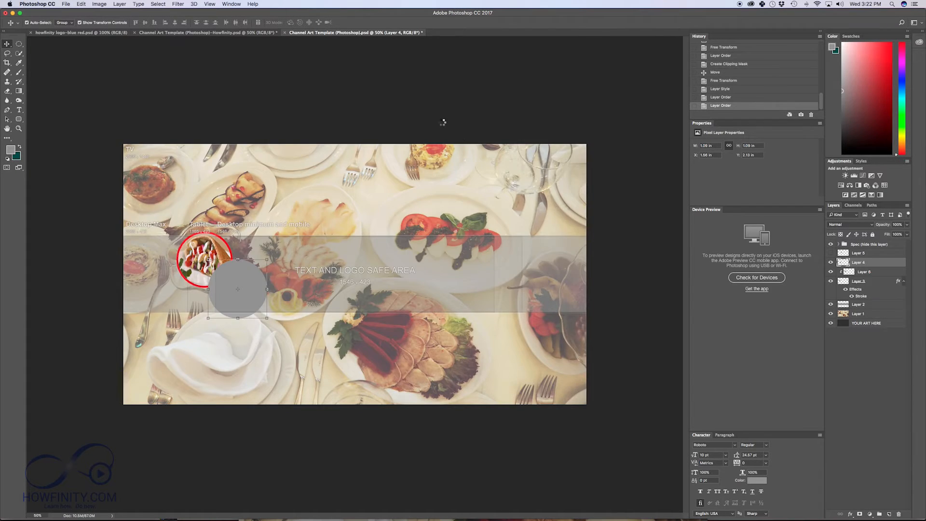
Step: Bring the avocado bowl photo into the channel art with its colours converted, and scale it to about 1.37 x 1.3 in over the second circle
drag(476, 32, 316, 323)
drag(874, 245, 441, 235)
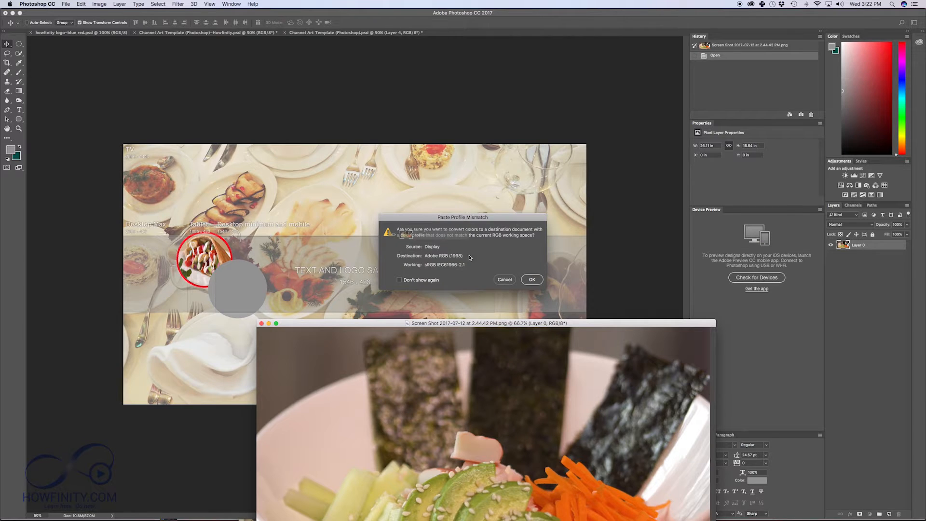
click(533, 280)
drag(611, 132, 320, 242)
drag(311, 309, 240, 272)
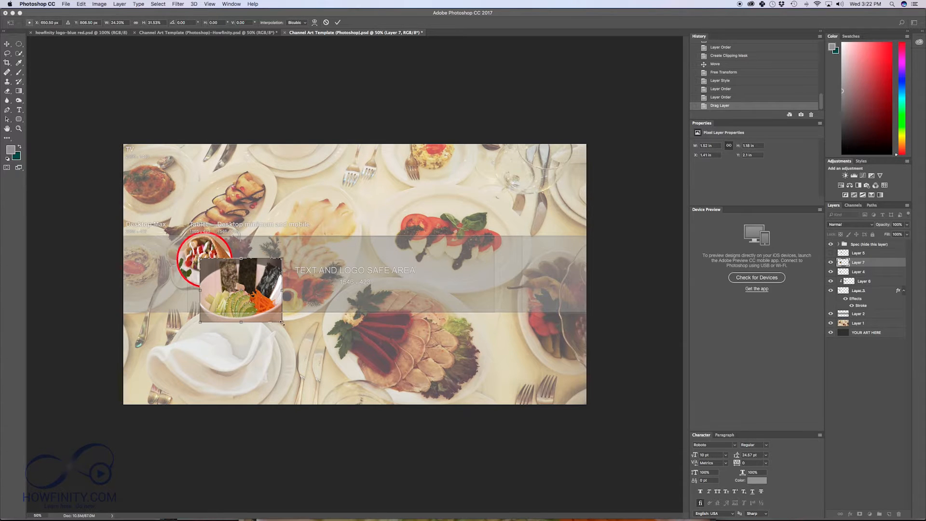
mouse_move(282, 322)
mouse_down()
mouse_move(384, 362)
mouse_move(287, 314)
mouse_move(357, 366)
mouse_move(314, 356)
mouse_move(282, 297)
mouse_move(275, 324)
mouse_move(269, 321)
mouse_up()
key(Return)
click(864, 264)
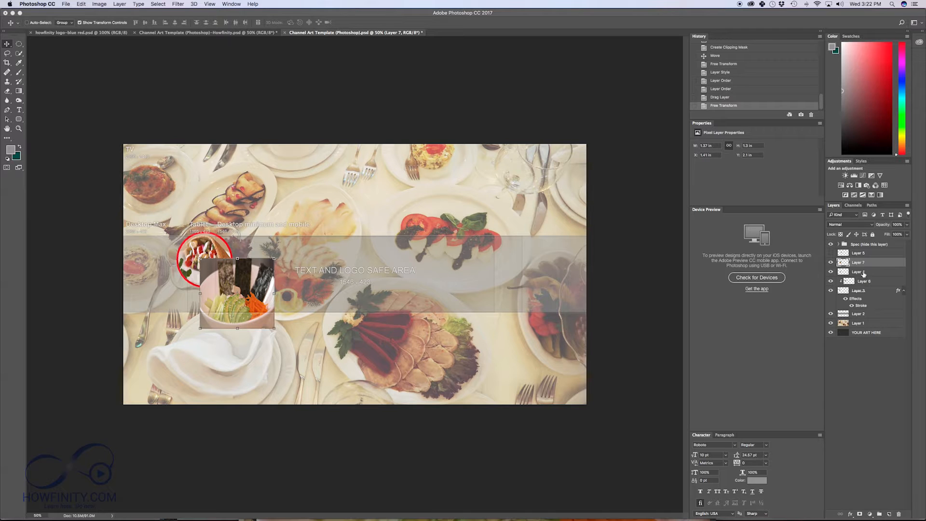
Step: Clip the avocado bowl photo on Layer 7 to the second circle with a clipping mask
click(831, 263)
click(831, 262)
click(137, 4)
mouse_move(121, 4)
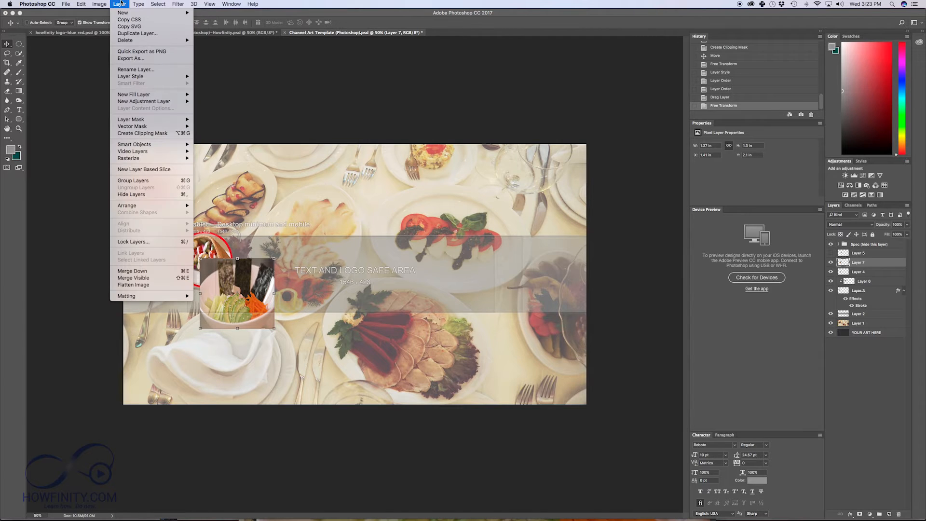
click(155, 134)
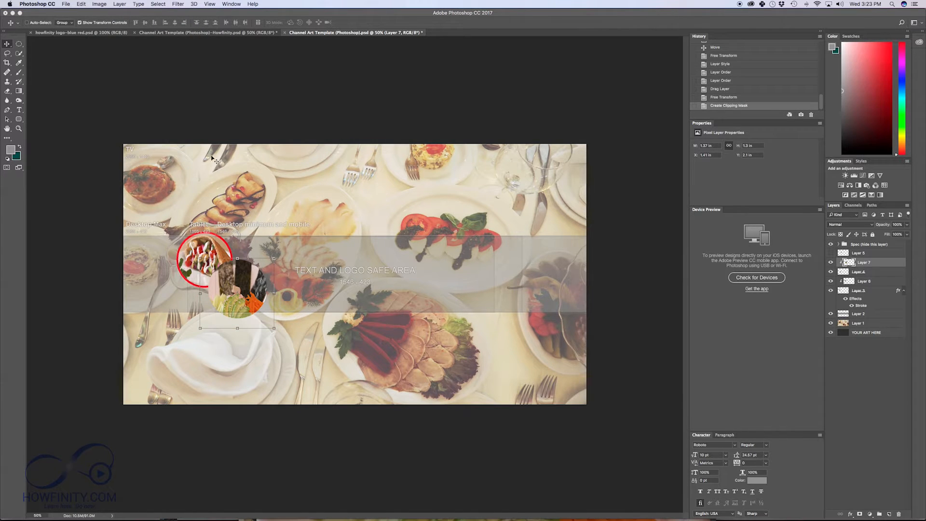
Step: Copy the first circle's layer style from Layer 3 and paste it onto the second circle's Layer 4
click(877, 293)
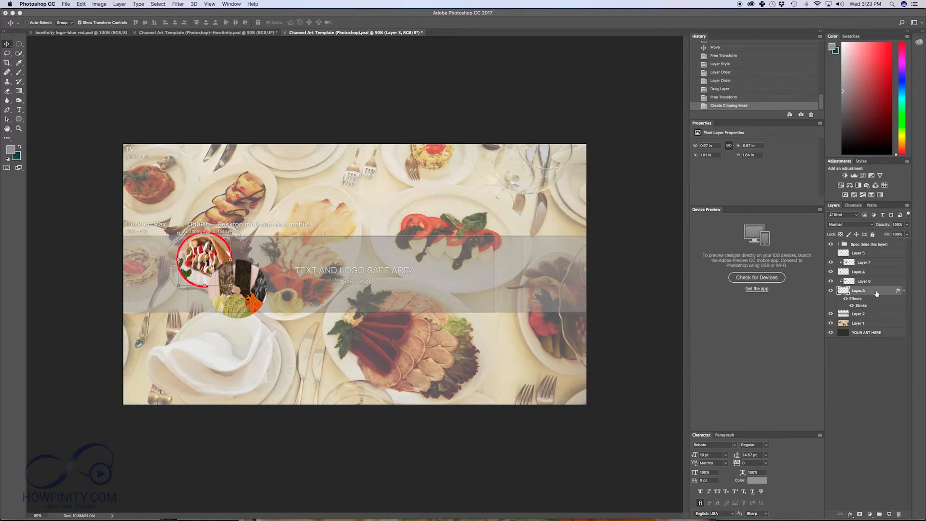
right_click(877, 293)
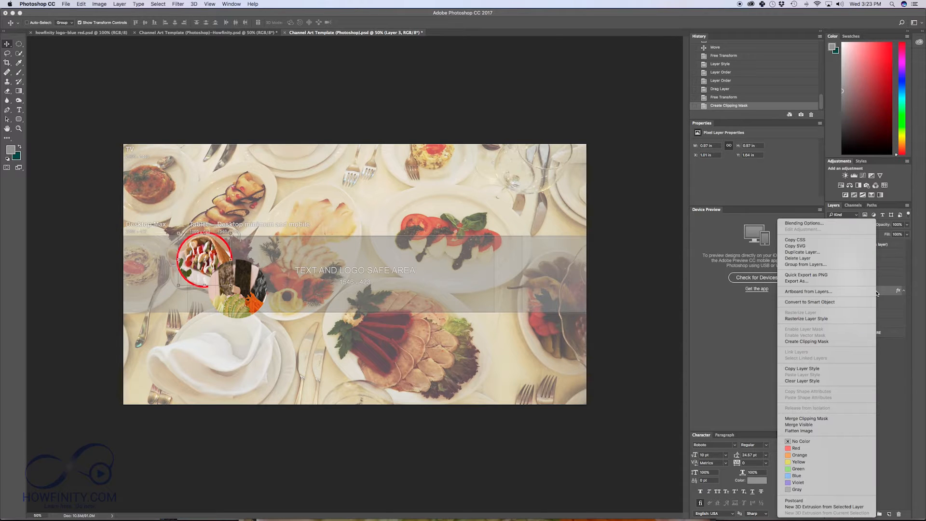
click(815, 369)
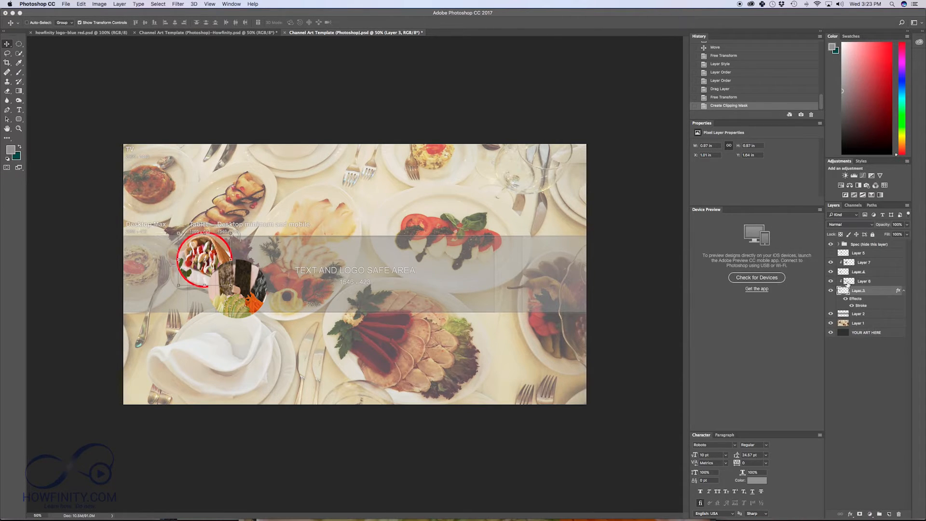
click(869, 254)
click(866, 272)
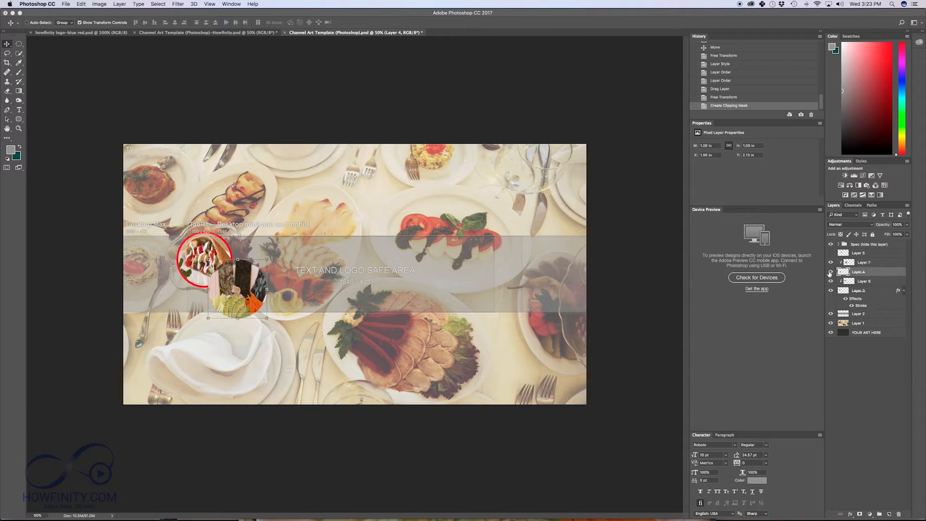
right_click(867, 274)
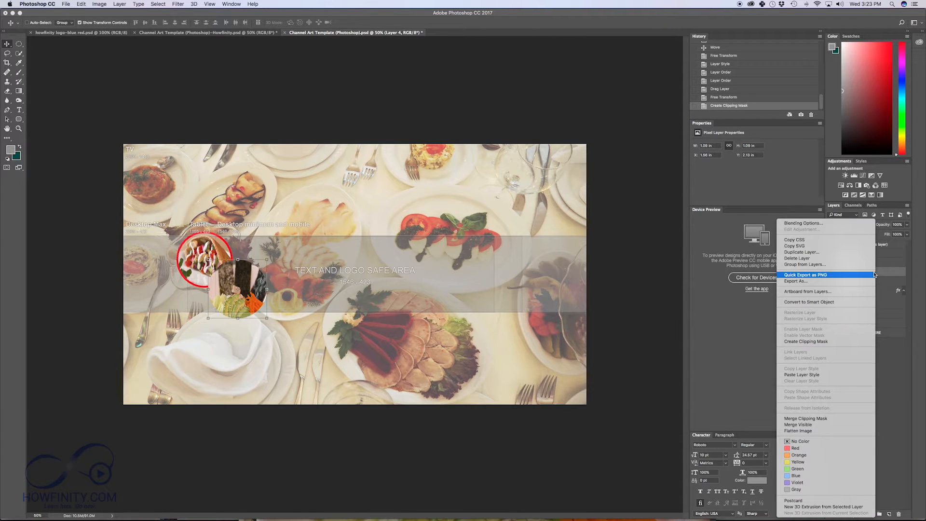
click(802, 375)
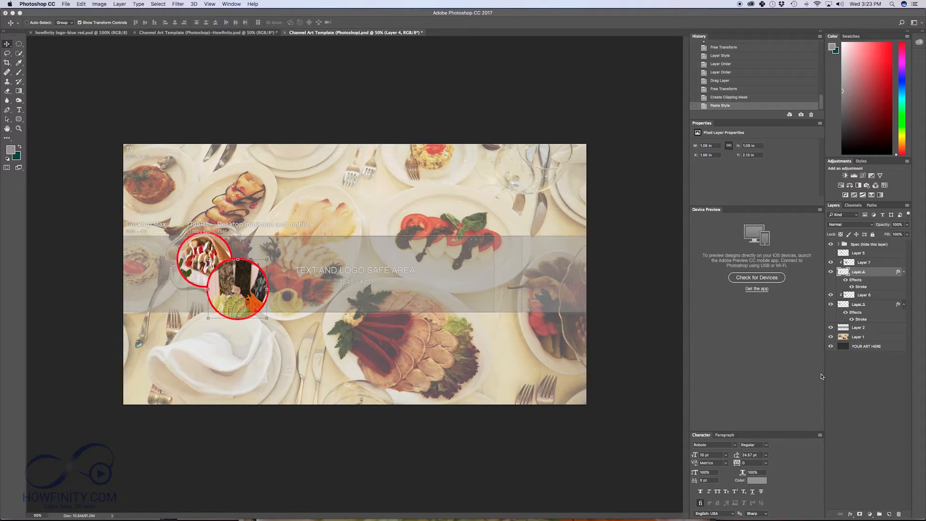
Step: Change the stroke colour of the second circle's Layer 4 to blue (0024ff) and adjust the stroke's opacity
double_click(882, 274)
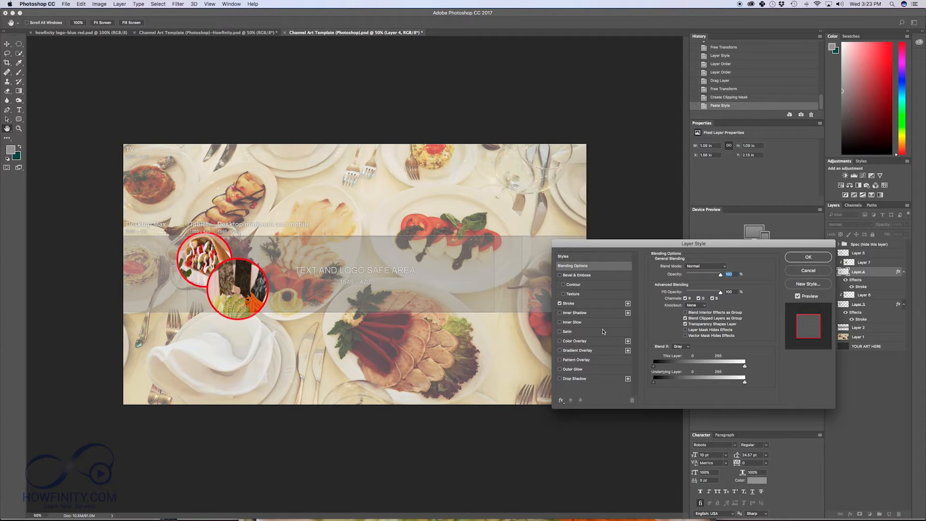
click(579, 307)
click(672, 319)
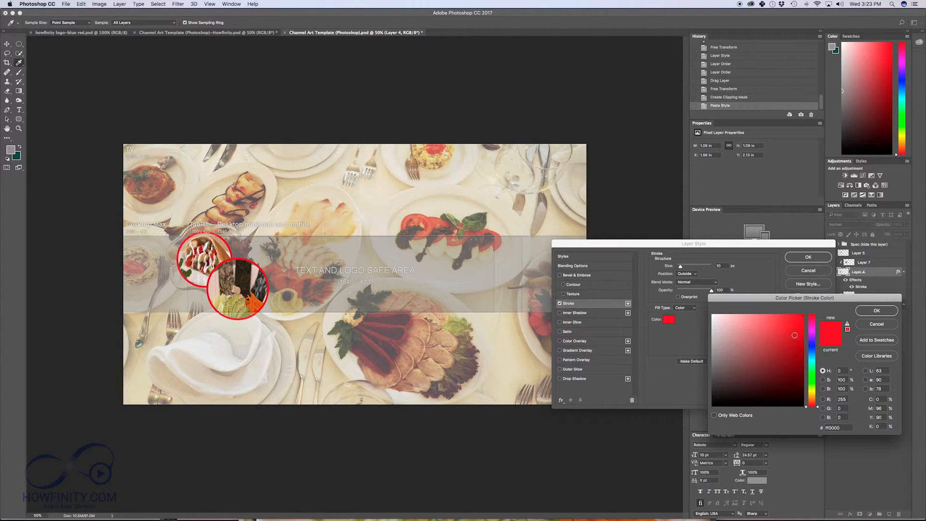
click(812, 347)
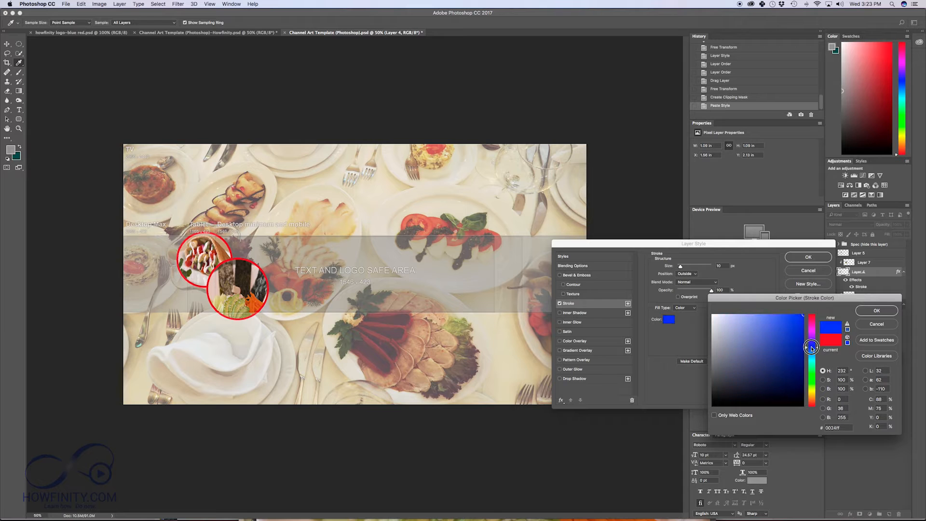
click(871, 311)
mouse_move(699, 291)
mouse_down()
mouse_move(689, 290)
mouse_move(711, 290)
mouse_move(703, 291)
mouse_up()
click(808, 257)
click(875, 388)
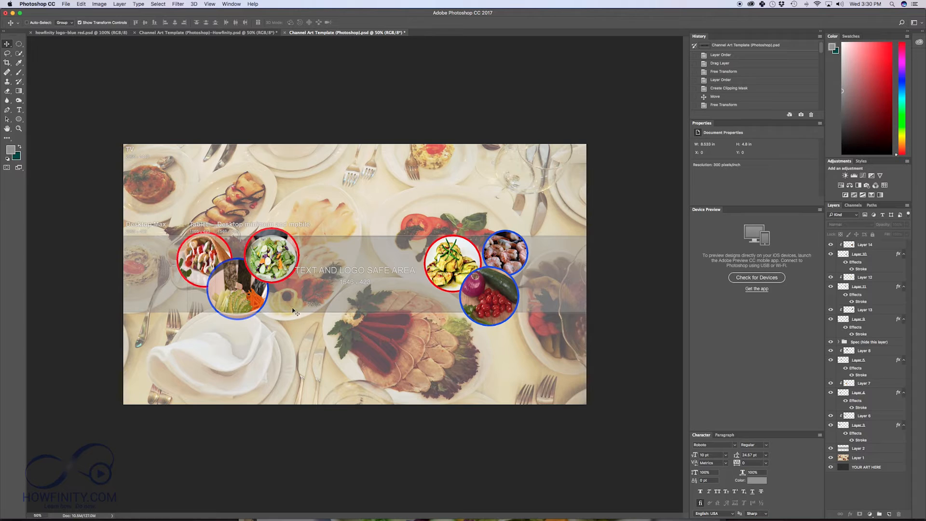
Step: Bring all layers of howfinity logo-blue red.psd into the channel art with colours converted, and place the logo centrally over the translucent bar
key(ctrl+Tab)
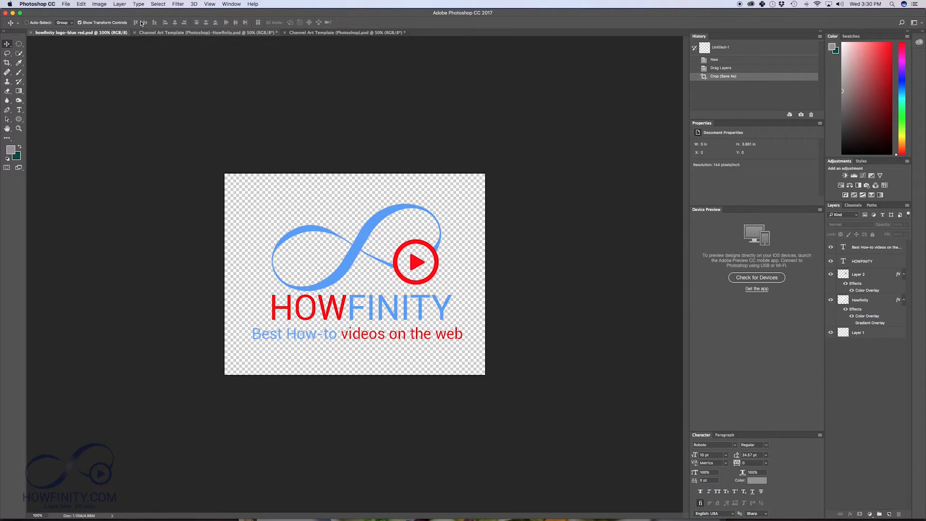
drag(70, 32, 123, 311)
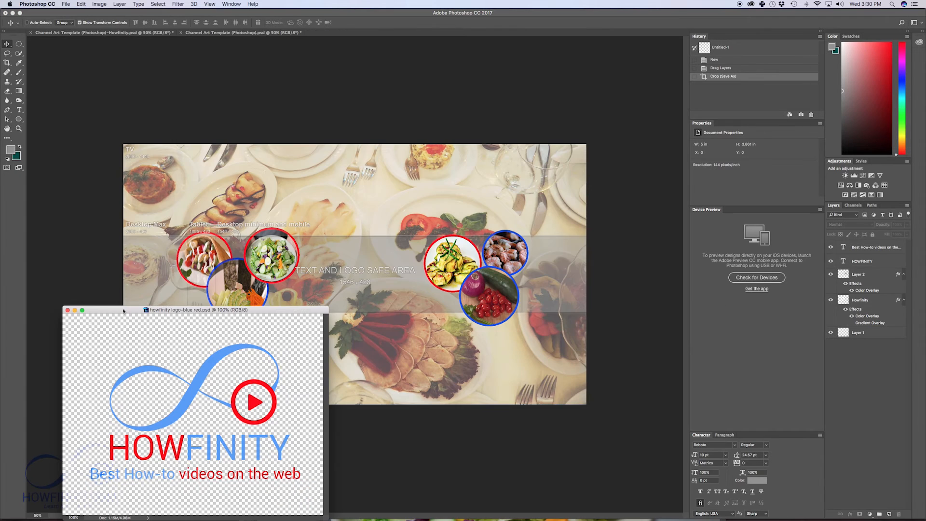
click(866, 248)
shift+click(872, 333)
drag(876, 249, 368, 263)
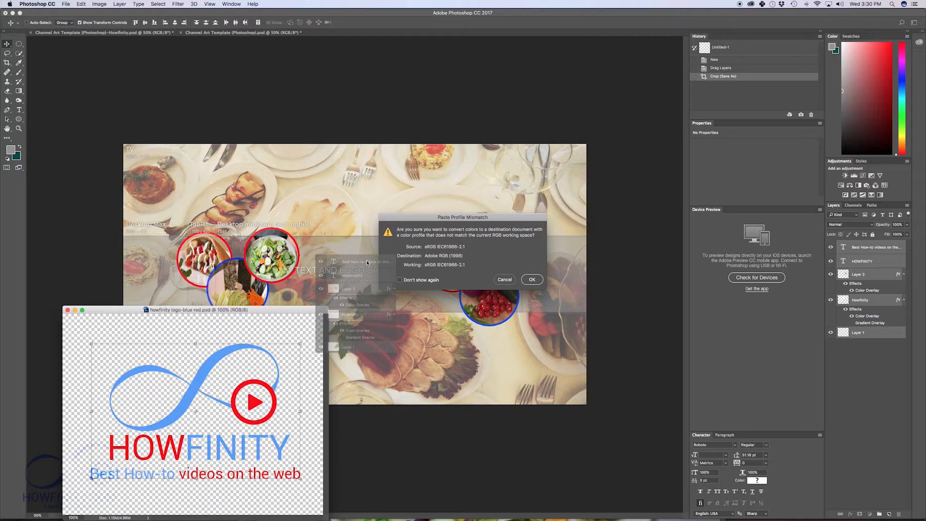
click(532, 279)
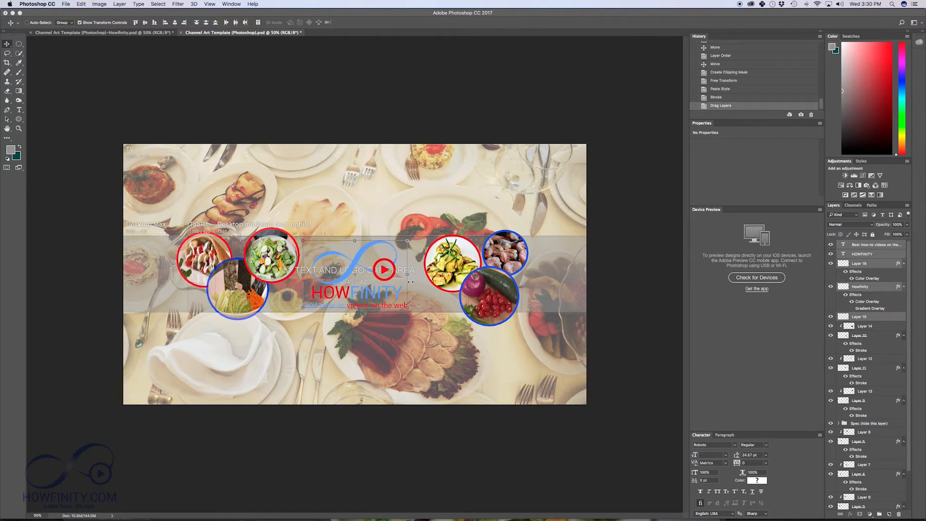
drag(362, 278, 363, 276)
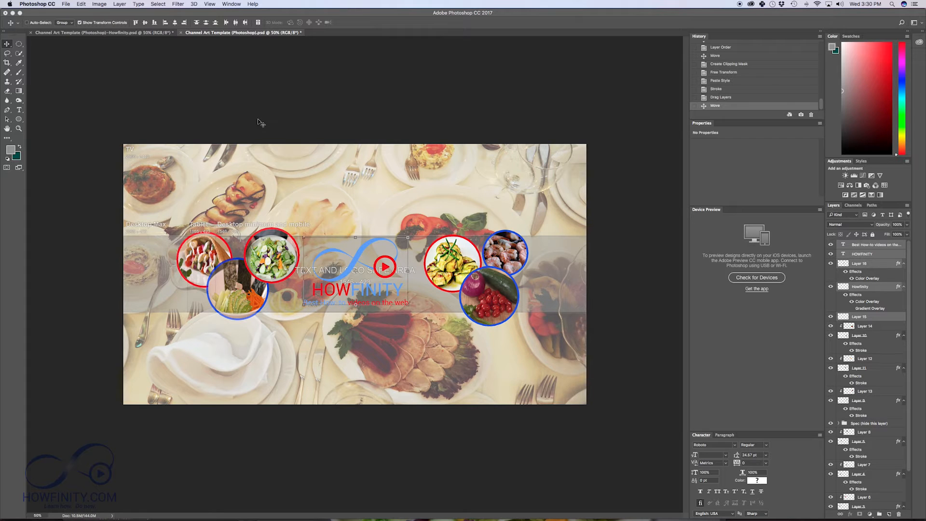
Step: Create a new layer above the logo's tagline layer and clear the logo's original HOWFINITY text
click(868, 245)
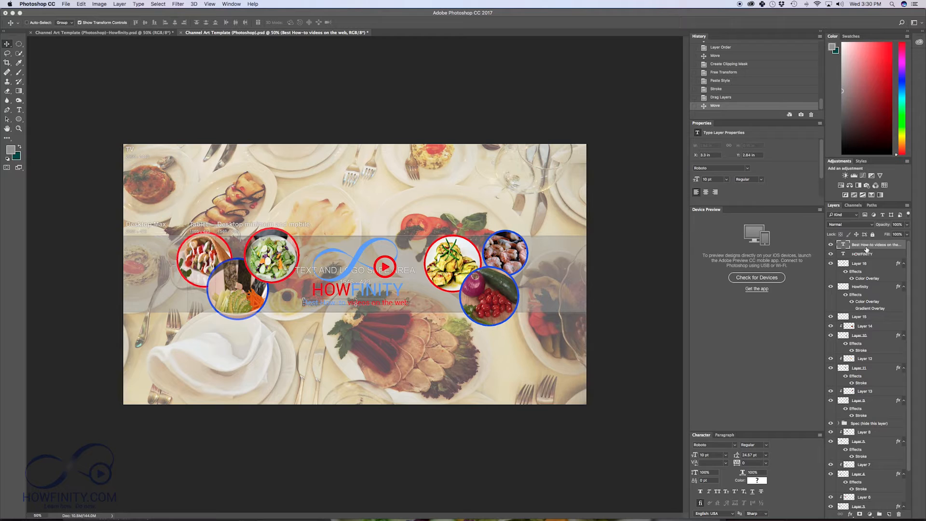
click(889, 514)
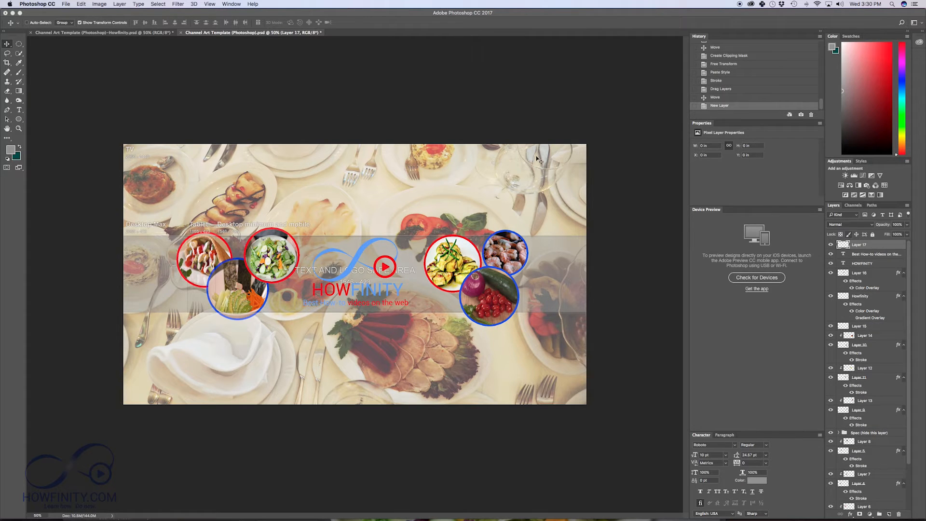
key(t)
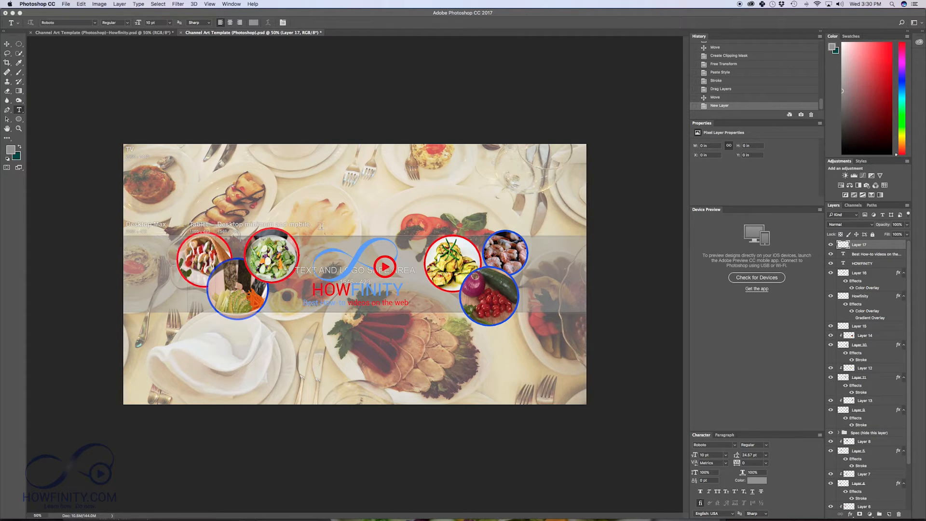
click(315, 289)
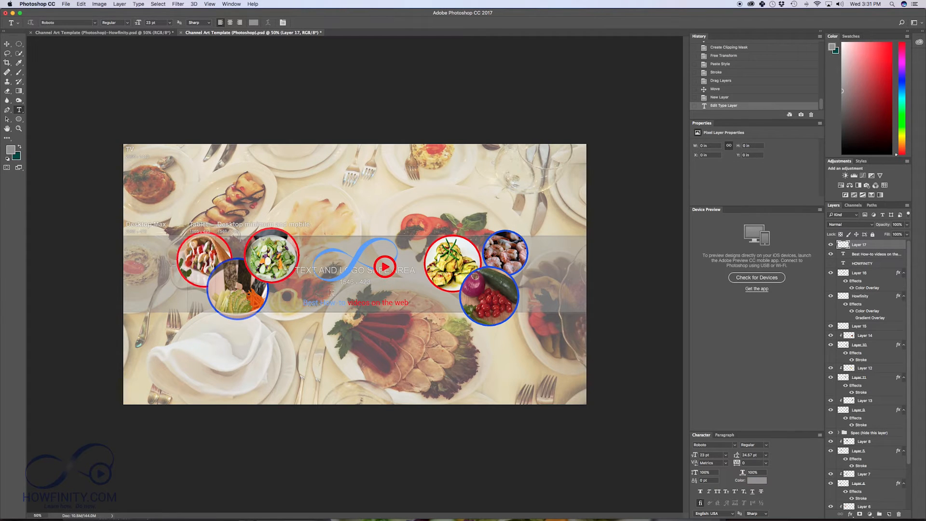
Step: Add the 23 pt Roboto text "HOWFINITY EATS" and centre it between the infinity symbol and the tagline
click(332, 291)
text(HOWFINITY EATS)
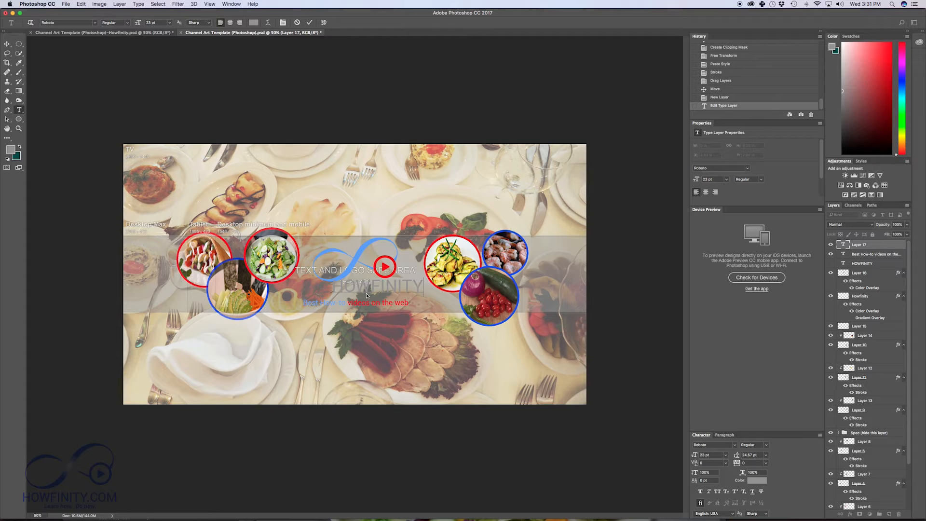
click(310, 23)
key(v)
drag(392, 288, 355, 288)
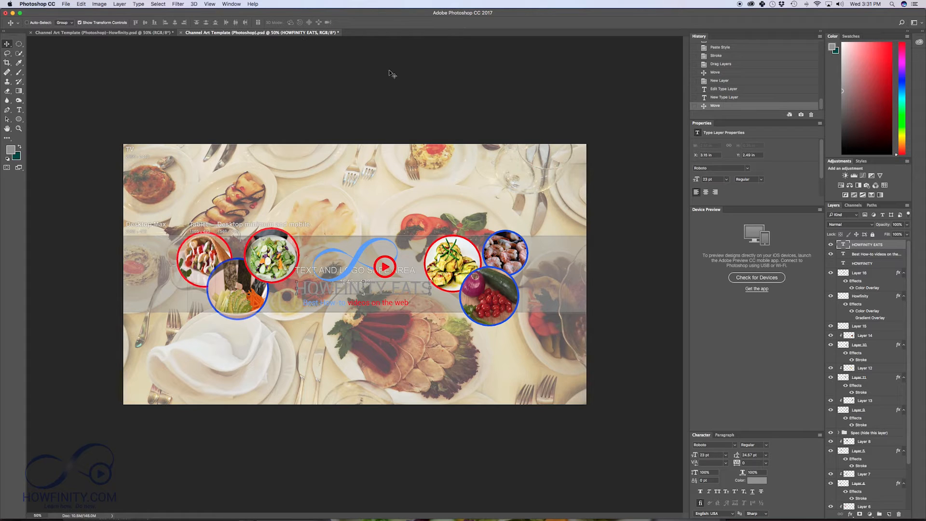
Step: Colour only the word HOWFINITY in the HOWFINITY EATS text pure red (ff0000)
double_click(842, 246)
click(253, 23)
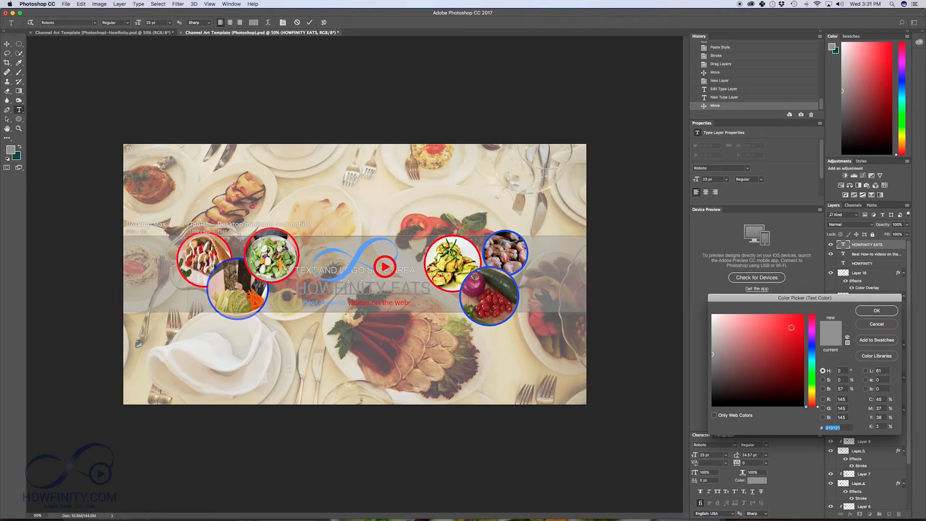
click(877, 326)
click(390, 288)
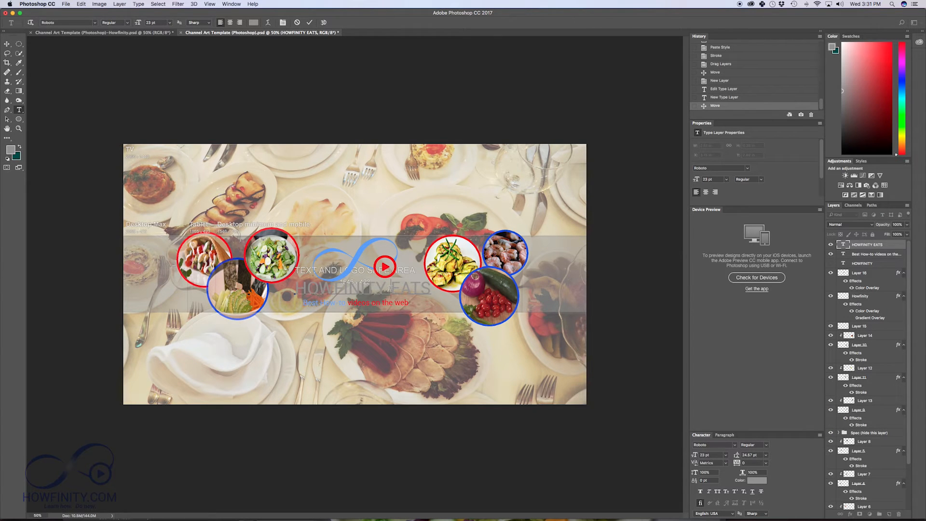
drag(295, 288, 389, 282)
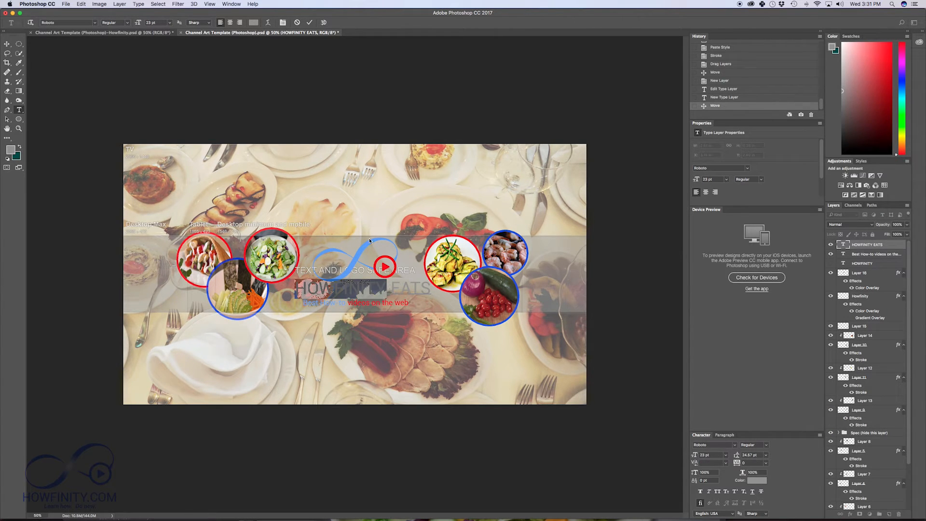
click(254, 23)
click(801, 318)
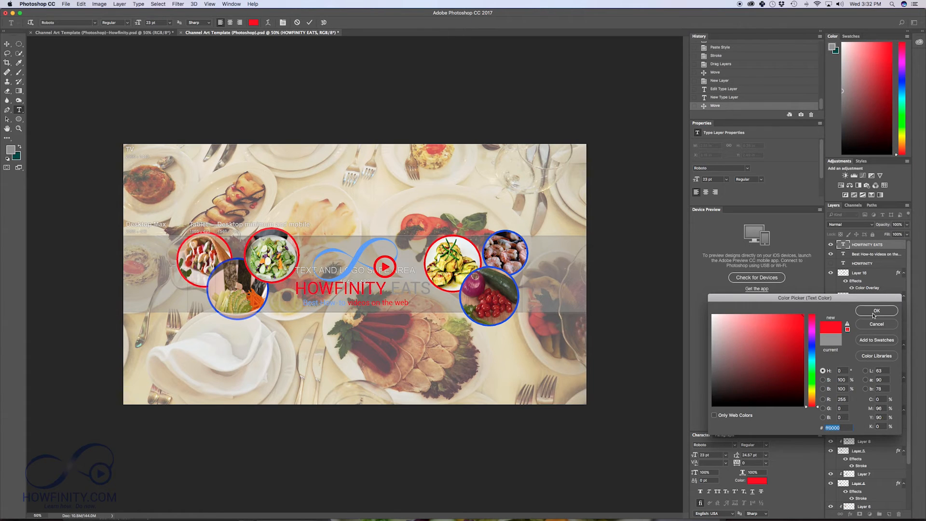
click(877, 310)
Step: Colour the word EATS in the HOWFINITY EATS text a saturated blue
drag(390, 288, 431, 289)
click(254, 23)
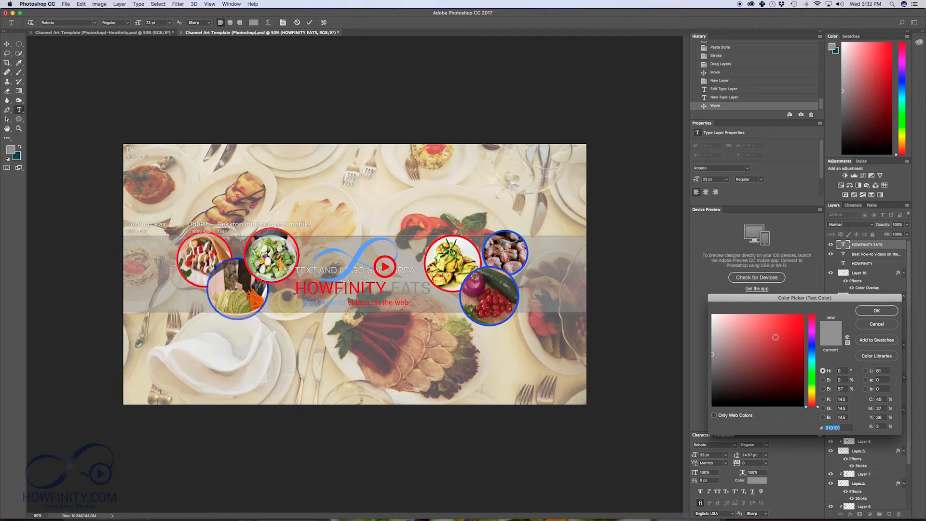
click(811, 347)
drag(763, 342, 781, 314)
click(876, 310)
Step: Replace the logo's tagline text with "HEALTHY RECIPES EACH WEEK" and colour it blue (004eff)
double_click(843, 254)
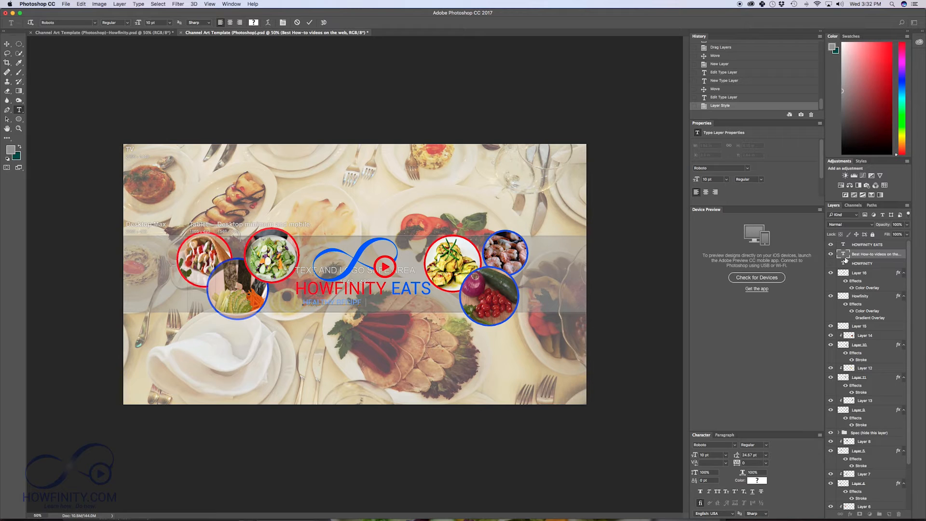
click(253, 22)
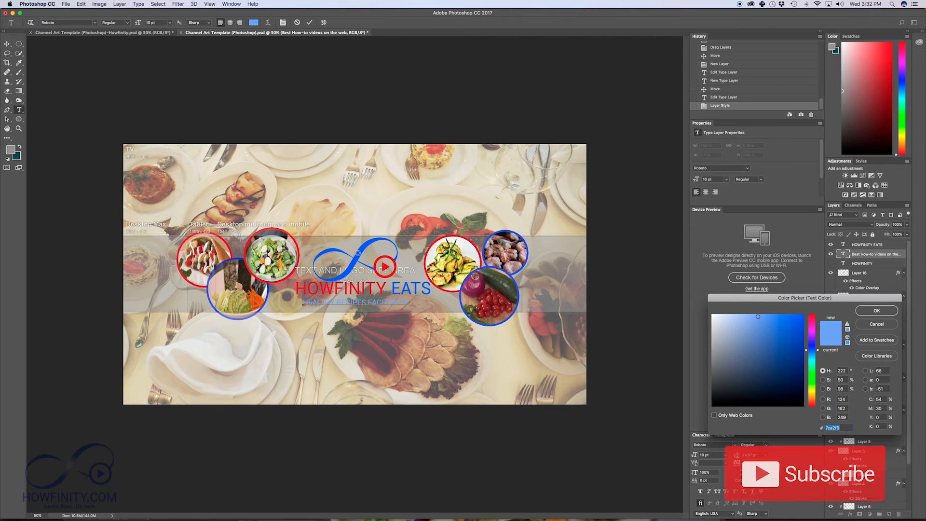
drag(787, 322, 924, 301)
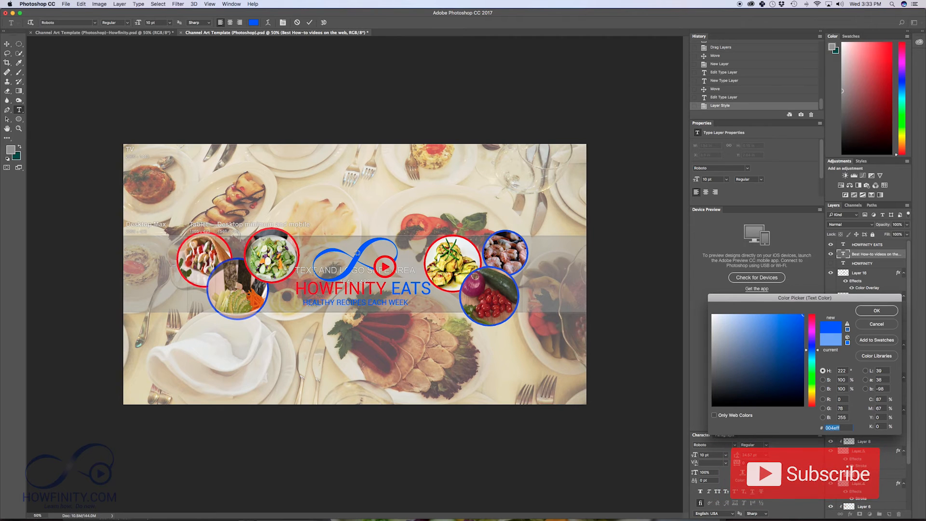
click(877, 311)
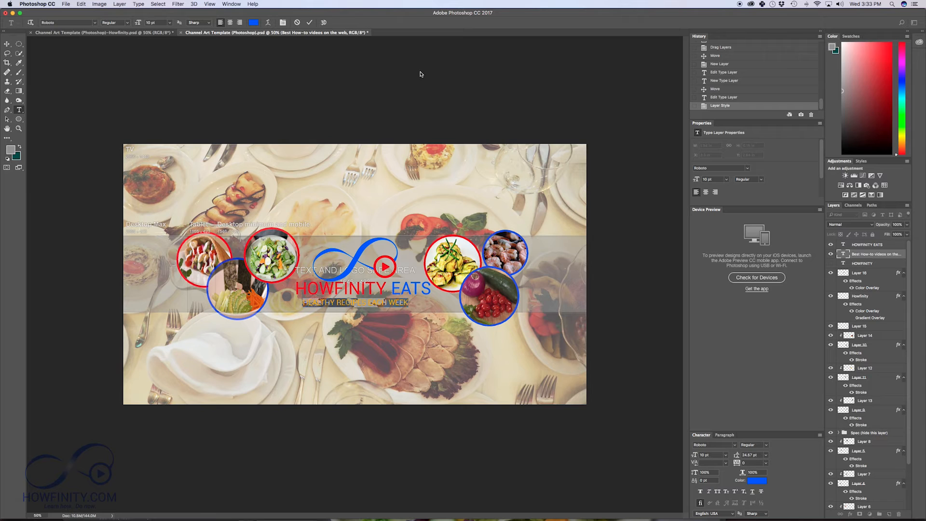
click(309, 23)
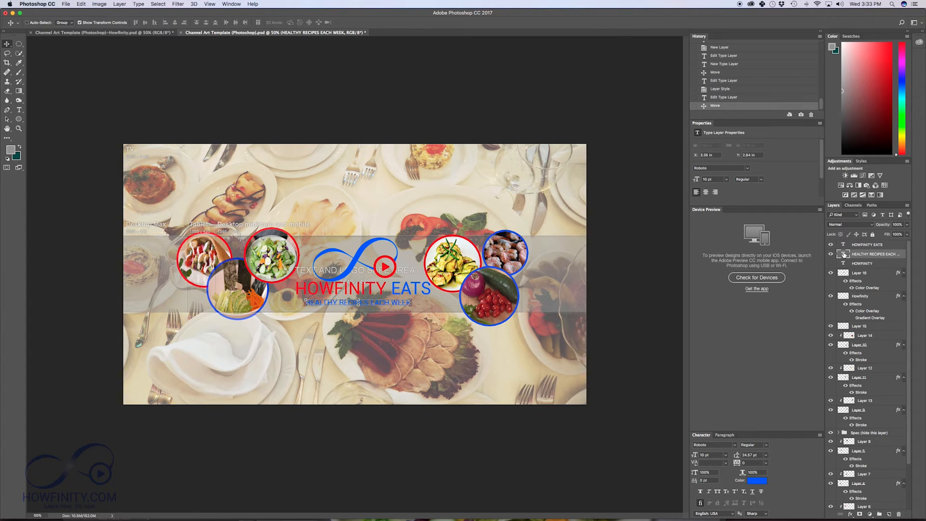
Step: Add a drop shadow to the HEALTHY RECIPES EACH WEEK tagline
double_click(844, 254)
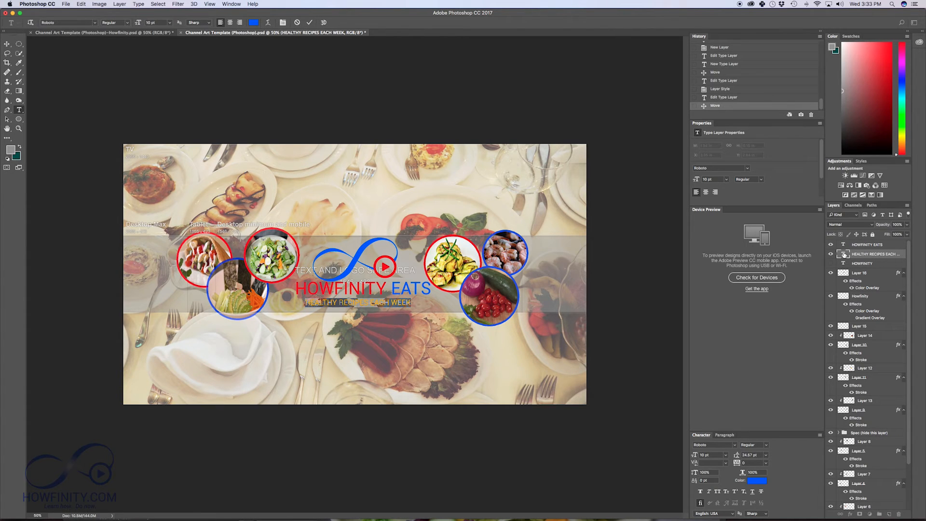
double_click(897, 254)
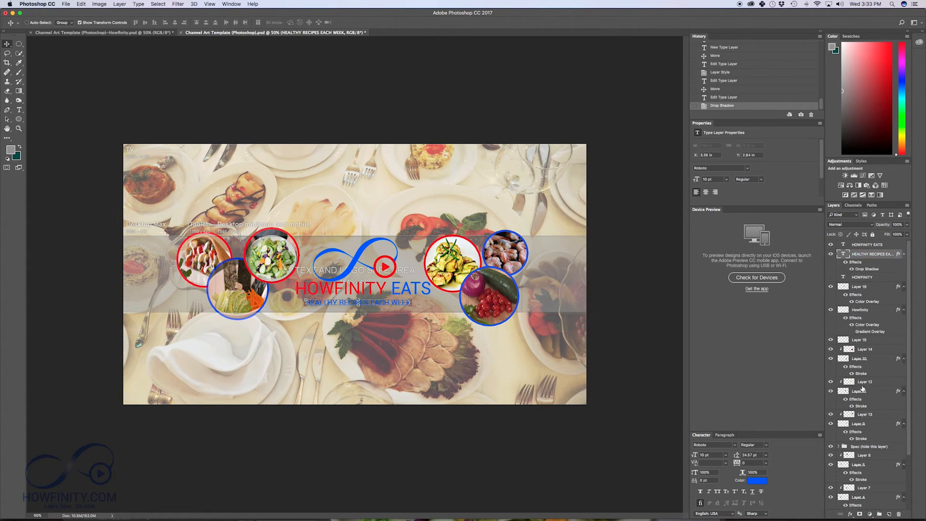
Step: Hide the "Spec (hide this layer)" group so the template's guide text and lines are excluded from the artwork
scroll(863, 391, down, 5)
scroll(870, 412, up, 5)
scroll(870, 414, down, 3)
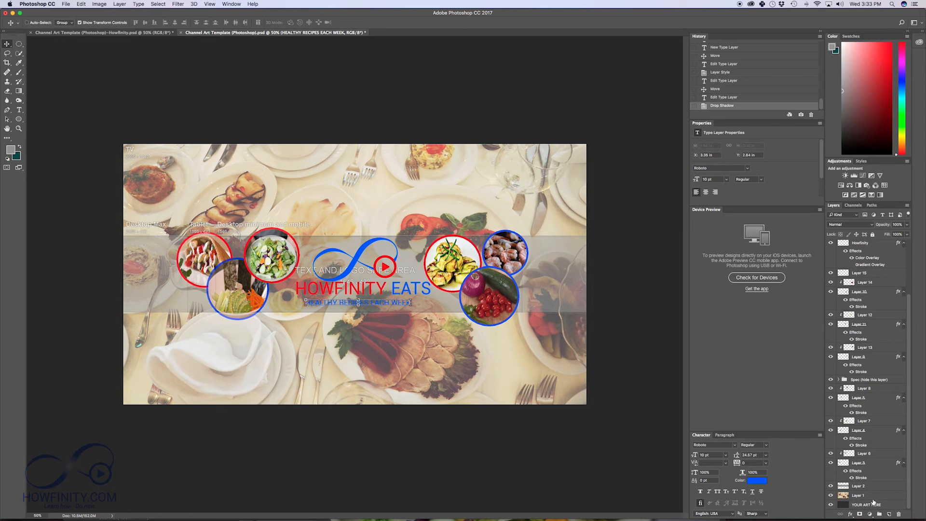
scroll(873, 501, up, 3)
click(858, 451)
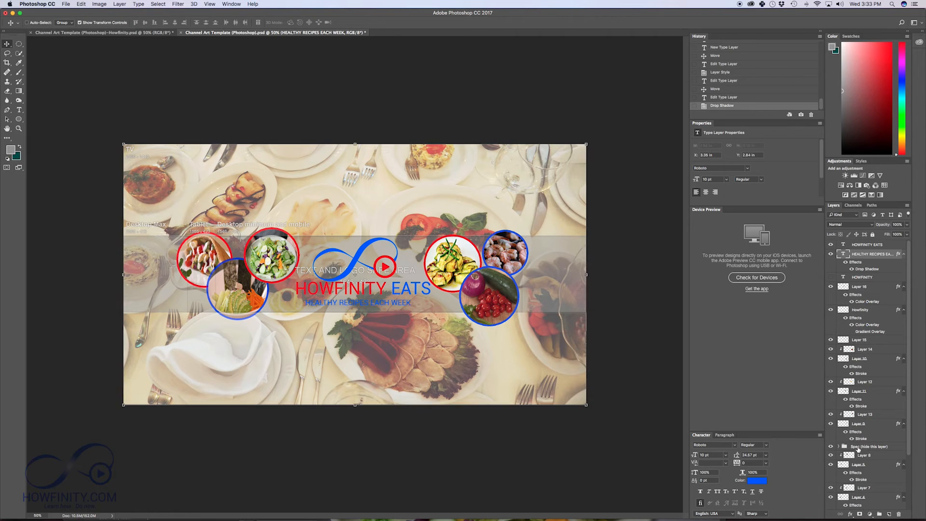
click(831, 448)
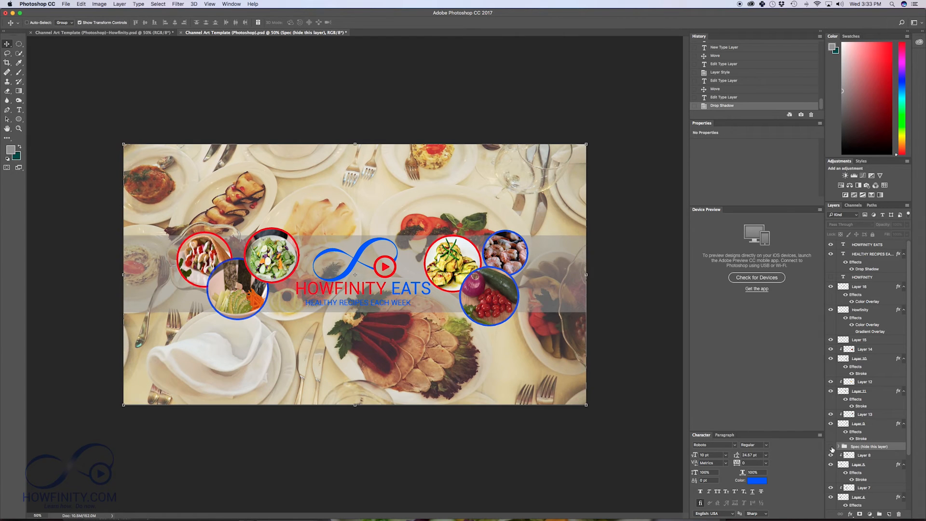
click(832, 448)
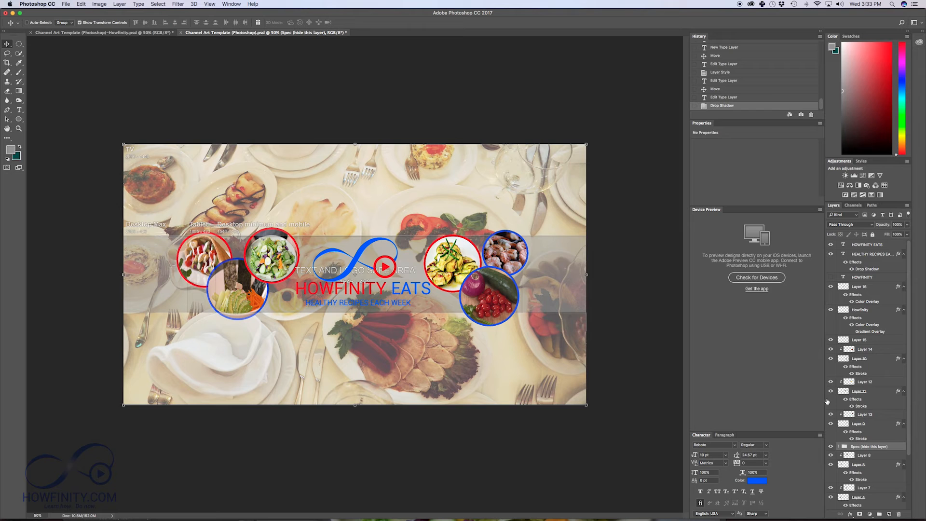
click(832, 448)
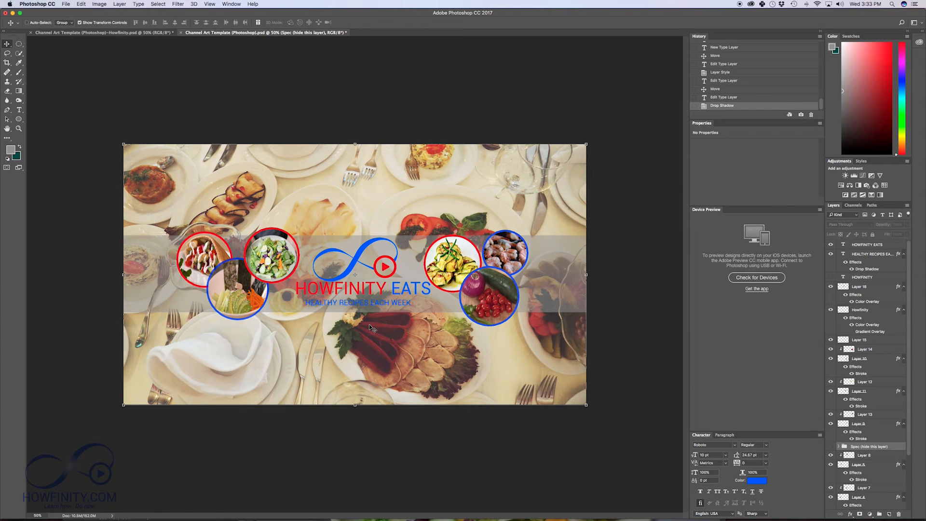
Step: Set up the channel art's JPG export at 100% quality and open the export file name for editing
click(66, 4)
mouse_move(86, 104)
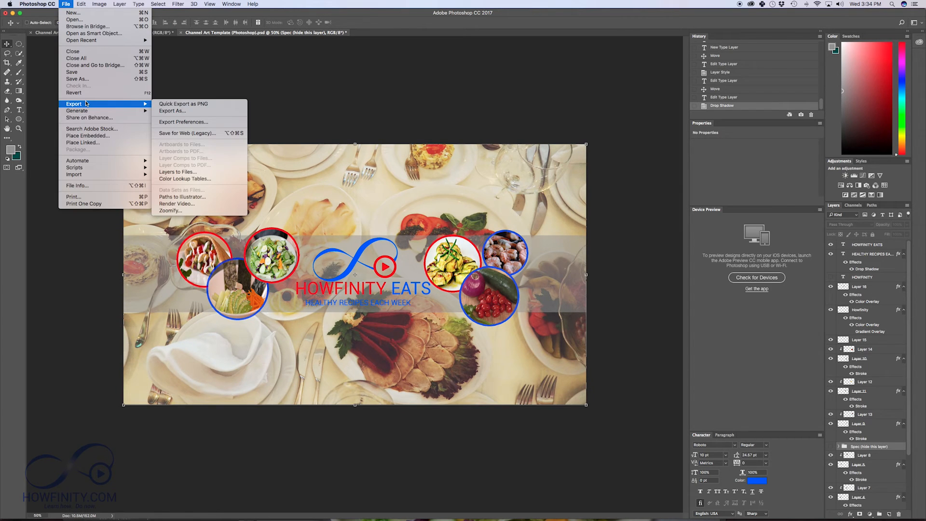
click(172, 110)
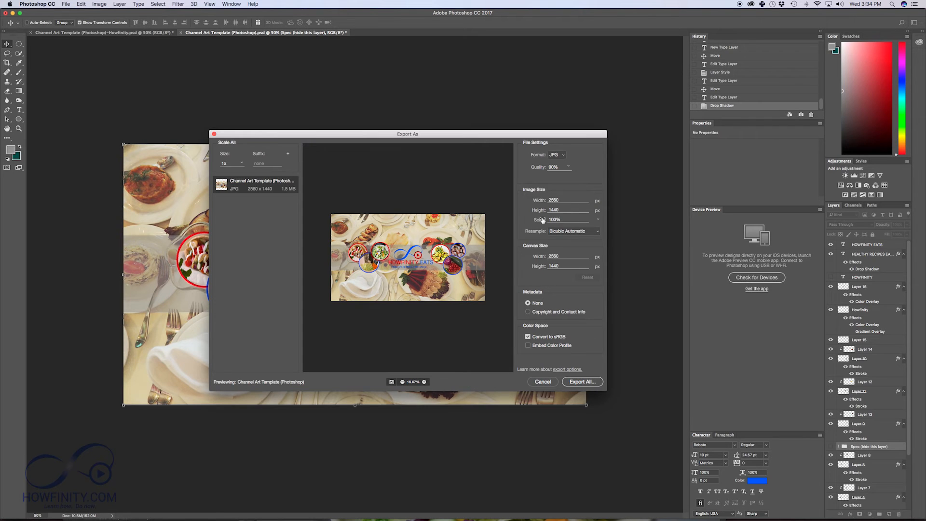
click(569, 166)
drag(568, 177, 574, 177)
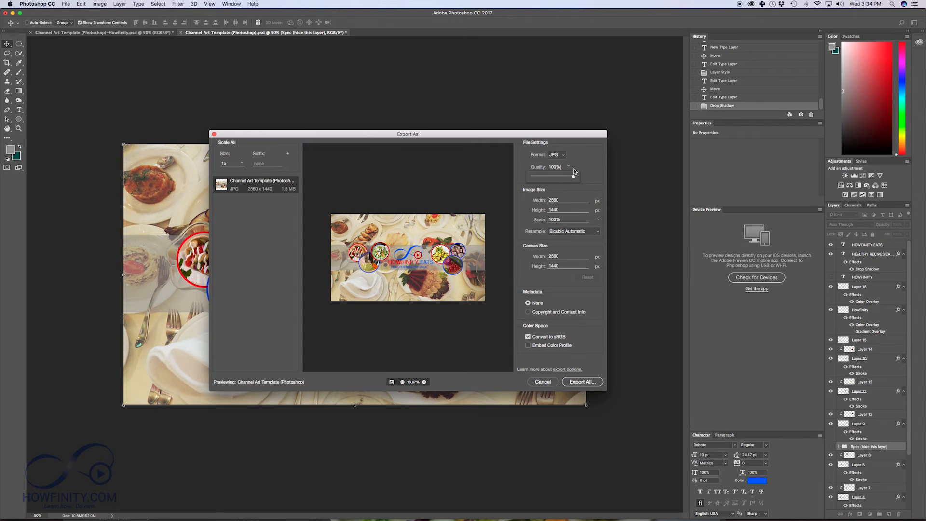
click(575, 383)
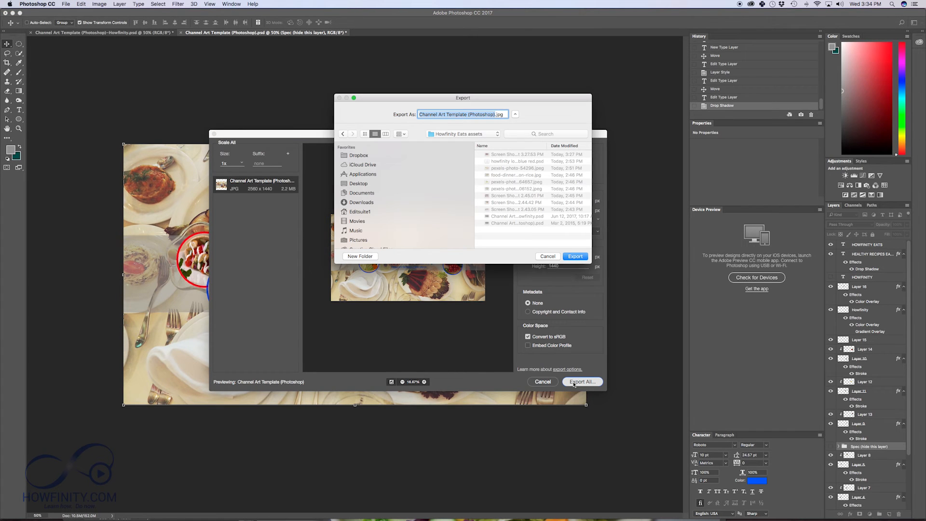
click(501, 115)
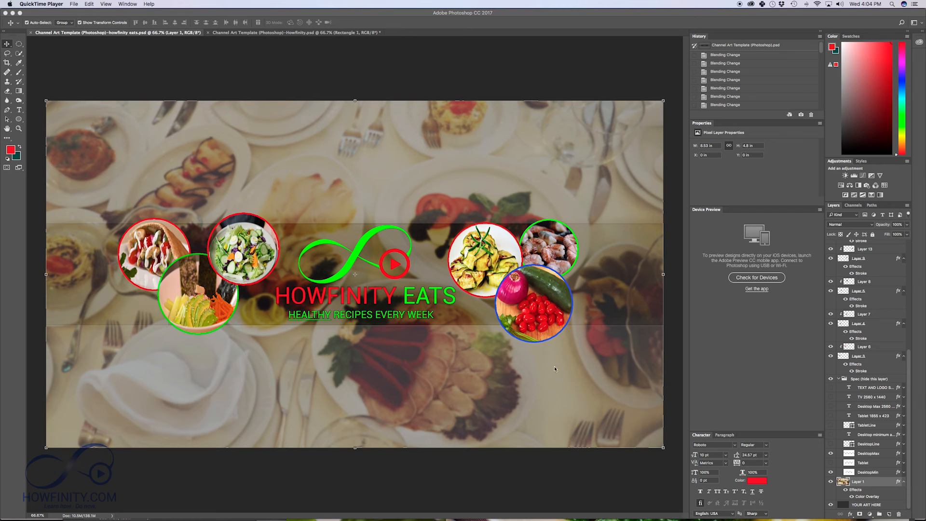
Step: Check which image Layer 1 holds by switching its visibility off and back on
click(869, 492)
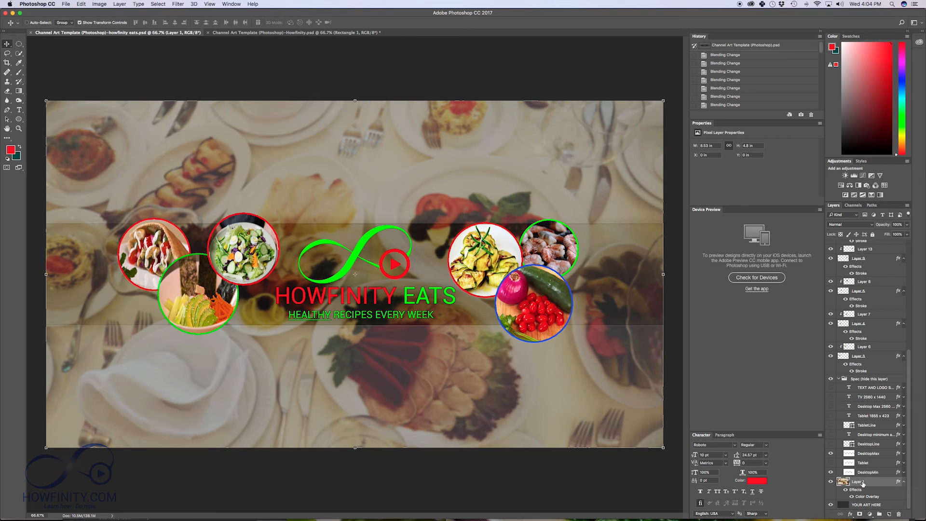
click(831, 482)
click(831, 482)
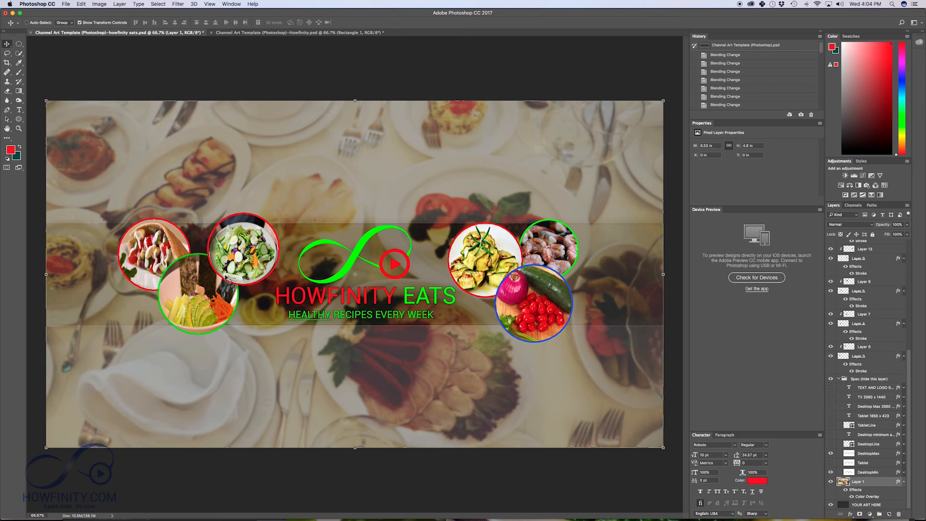
Step: Try to darken the background photo around the logo with the Burn tool and undo the stroke
click(19, 99)
click(41, 99)
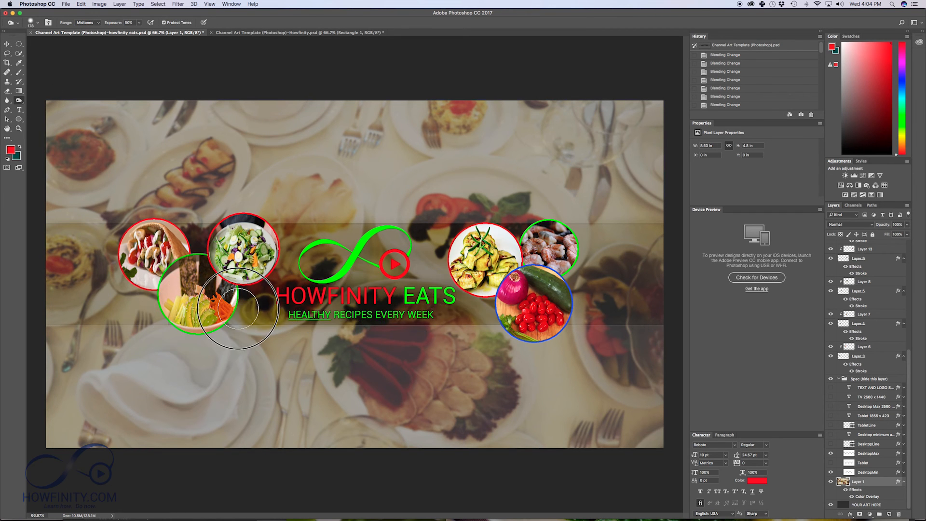
mouse_move(442, 295)
mouse_down()
mouse_move(409, 323)
mouse_move(398, 317)
mouse_move(435, 298)
mouse_move(283, 240)
mouse_move(366, 281)
mouse_up()
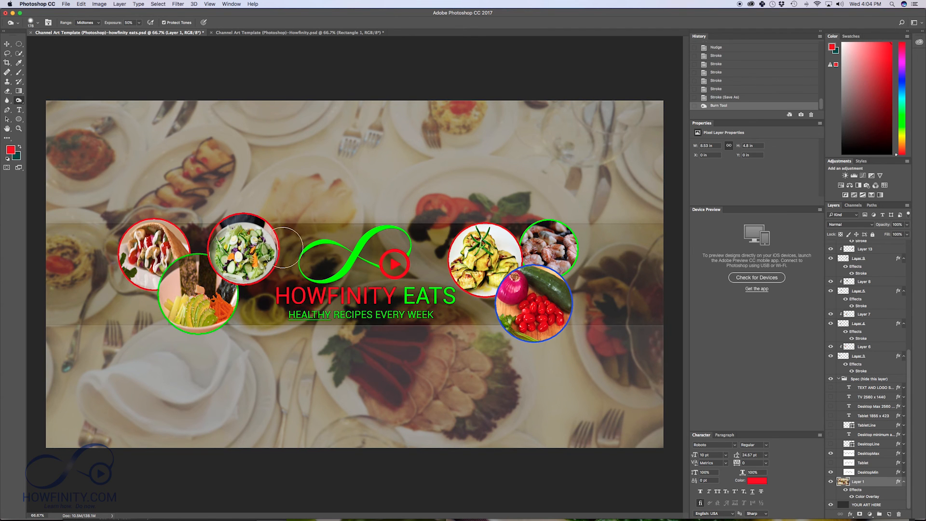
key(super+z)
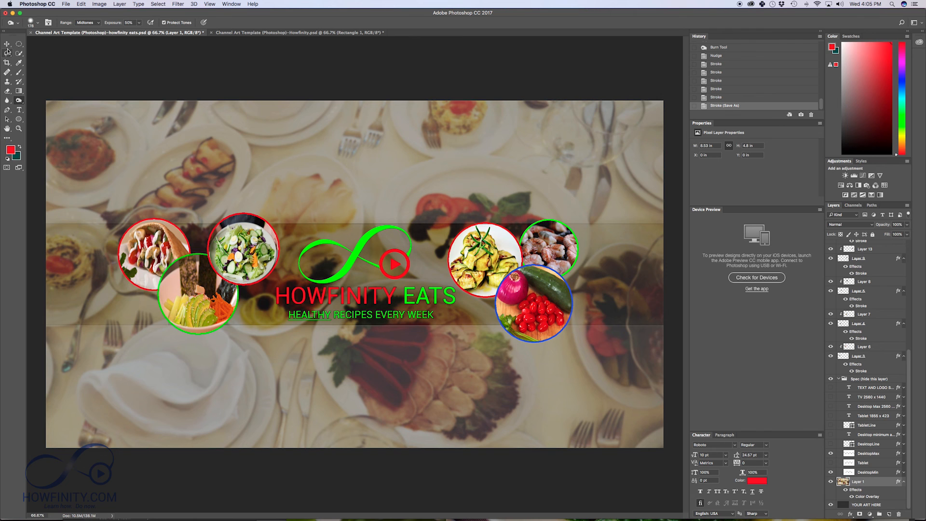
key(v)
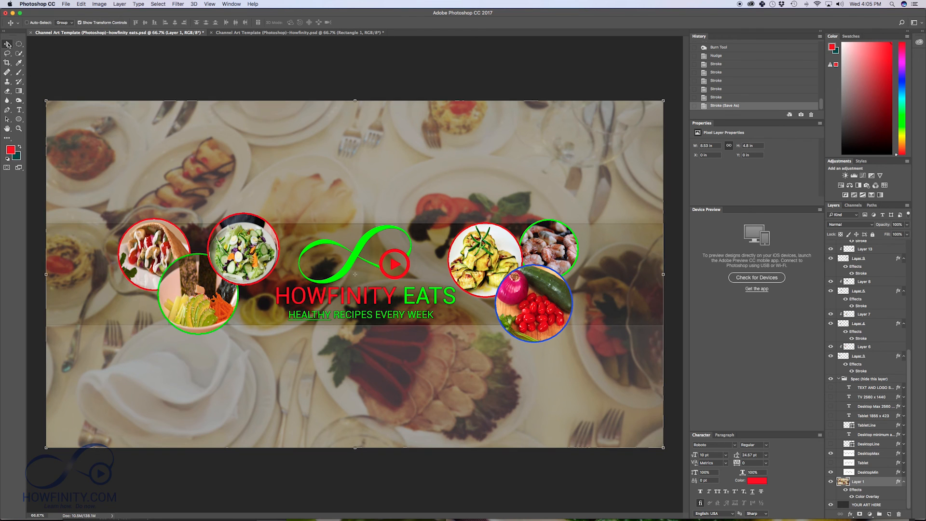